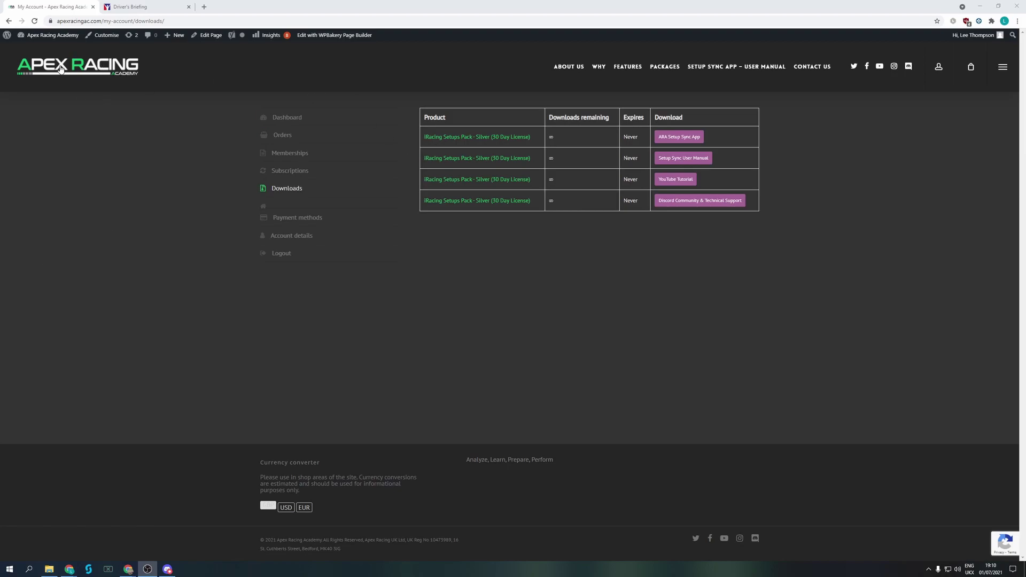
Download the ARA Setup Sync App installer from the account downloads and install it with a desktop shortcut.
click(1002, 67)
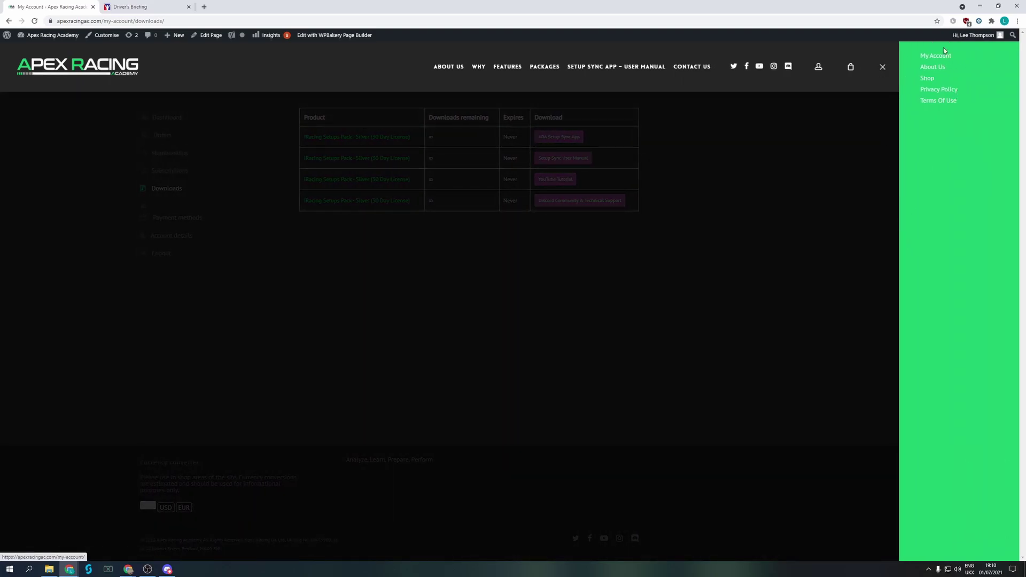
click(784, 191)
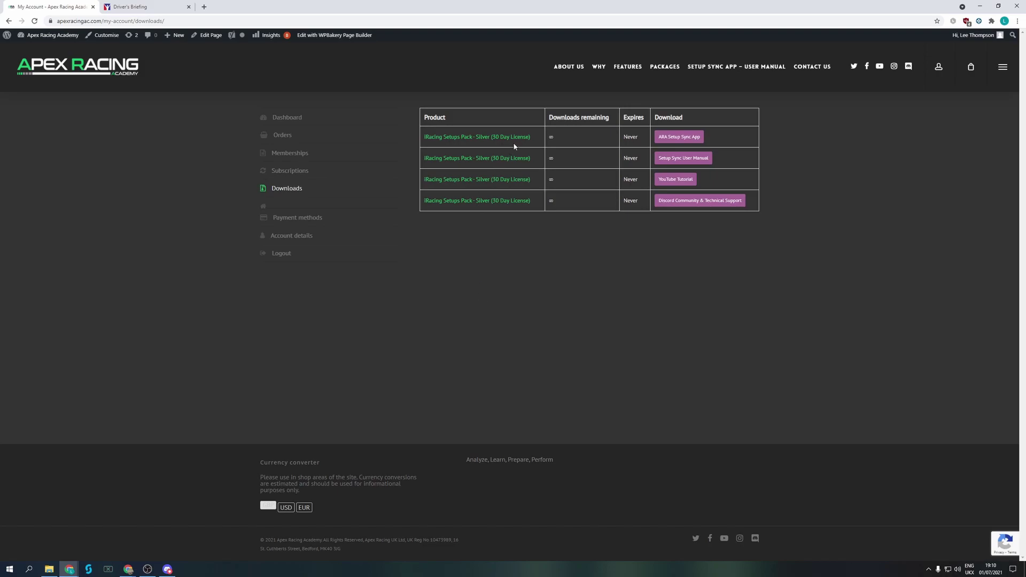
click(684, 138)
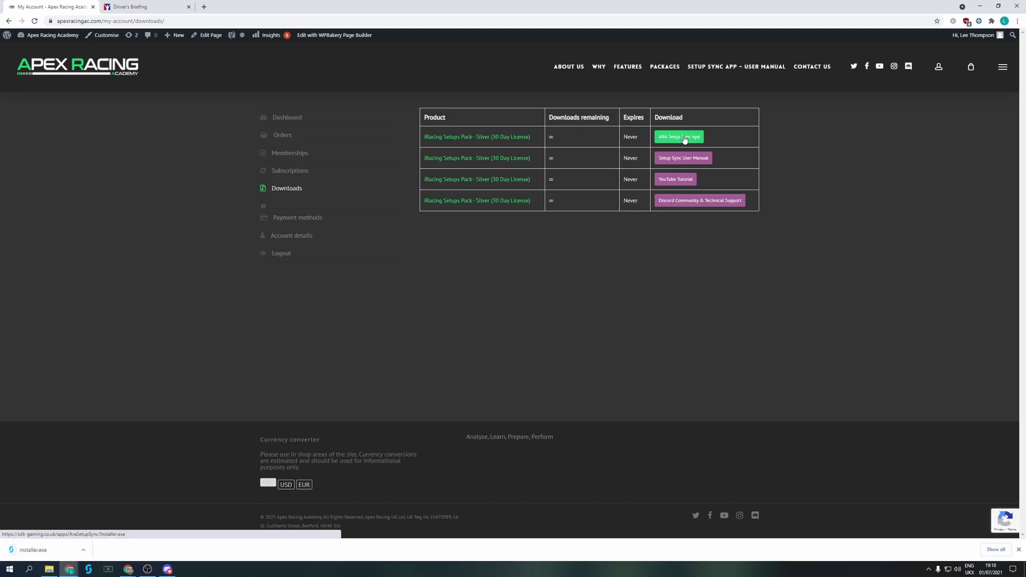
click(53, 550)
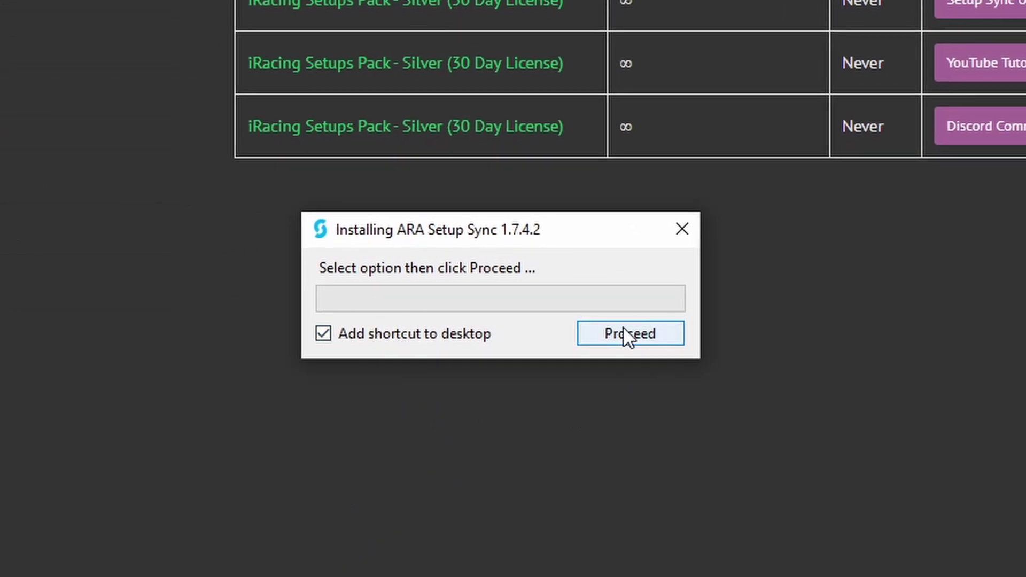
click(668, 335)
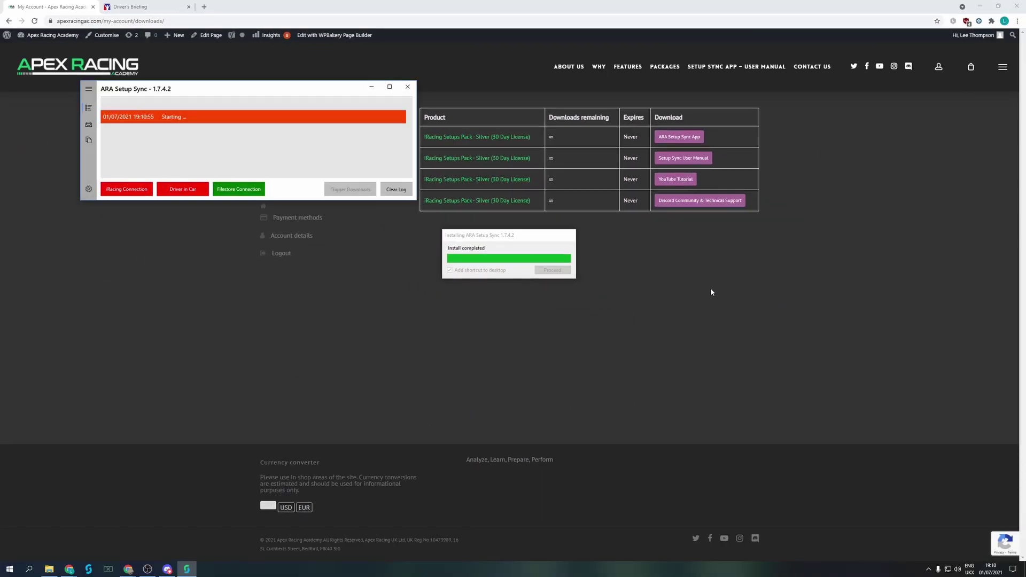
Reposition the ARA Setup Sync window over the middle of the page and enlarge it.
drag(257, 88, 500, 141)
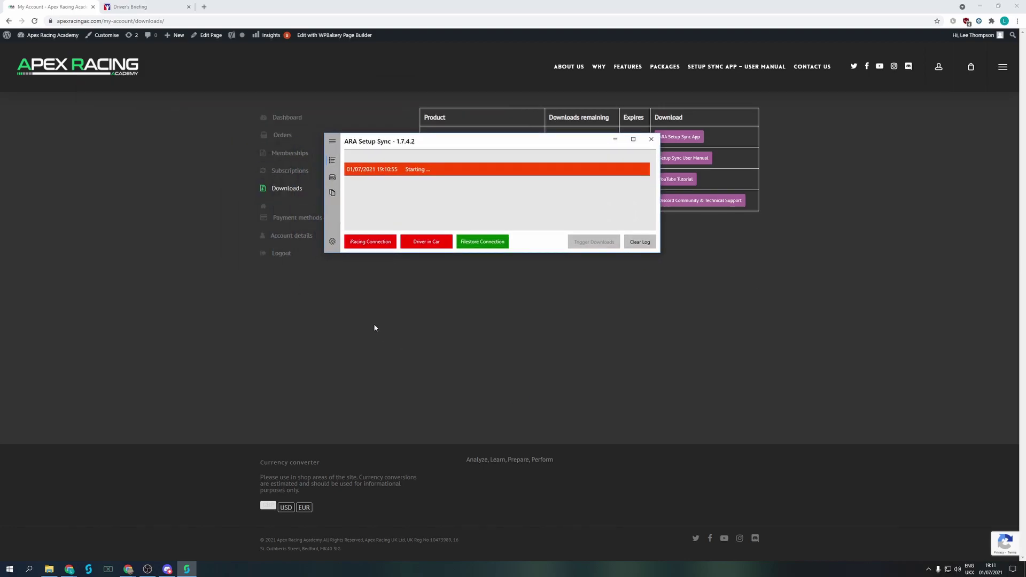
drag(325, 252, 245, 340)
click(633, 138)
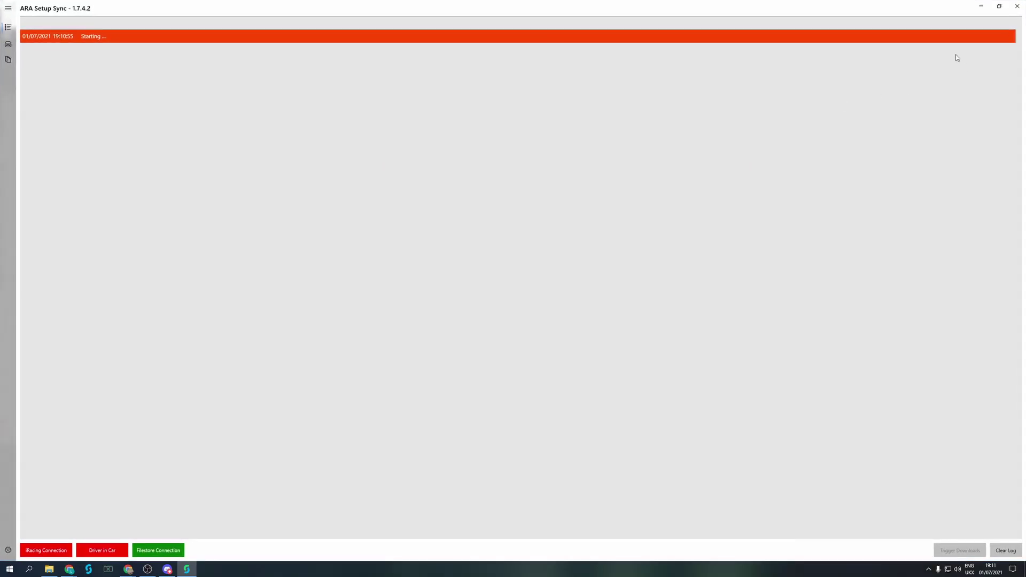
click(999, 6)
drag(511, 144, 609, 124)
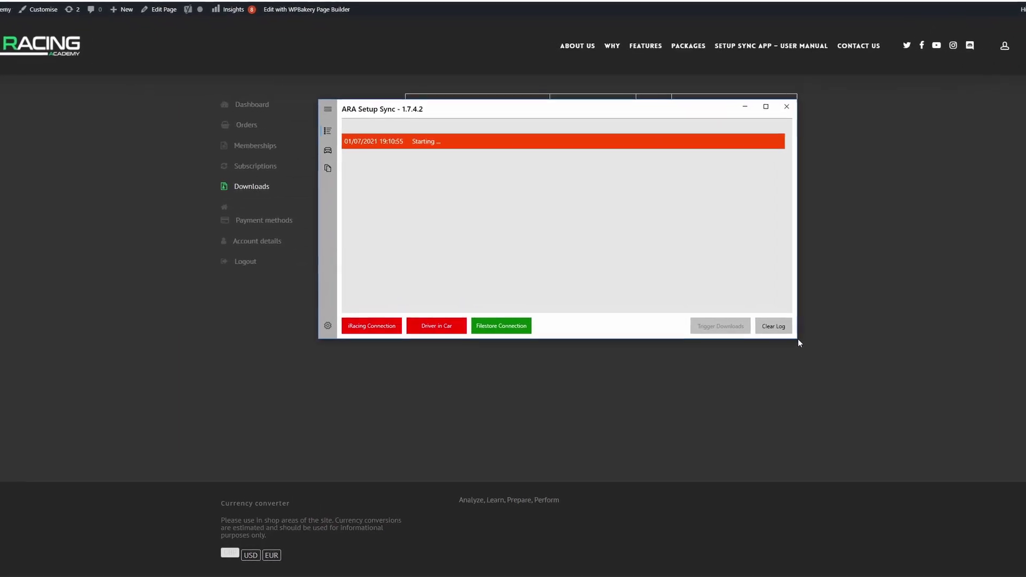
drag(838, 359, 916, 446)
drag(694, 73, 576, 67)
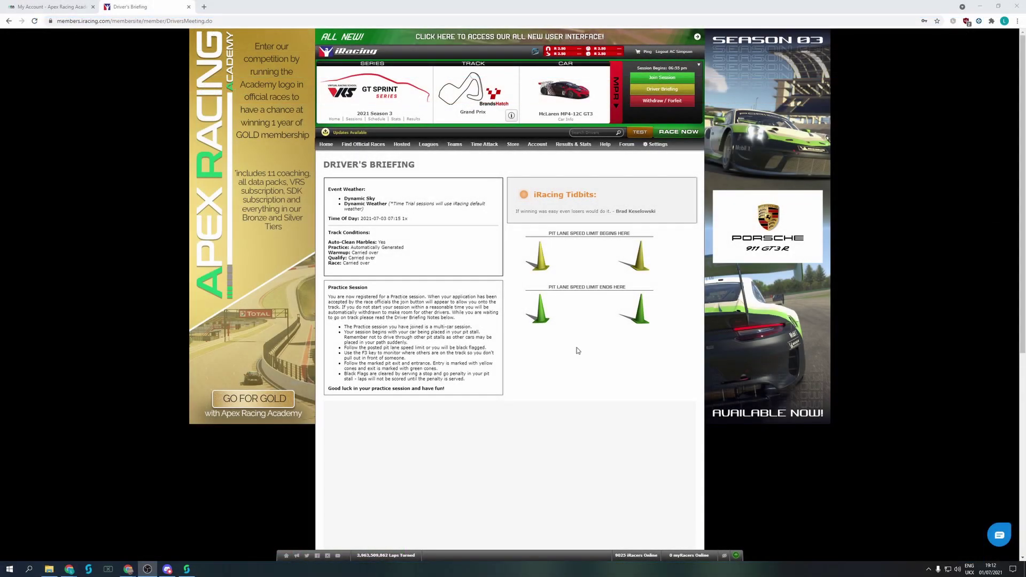
Join the registered iRacing session, enter the car in practice to run the setup downloads, and review the Setup Sync log.
click(668, 79)
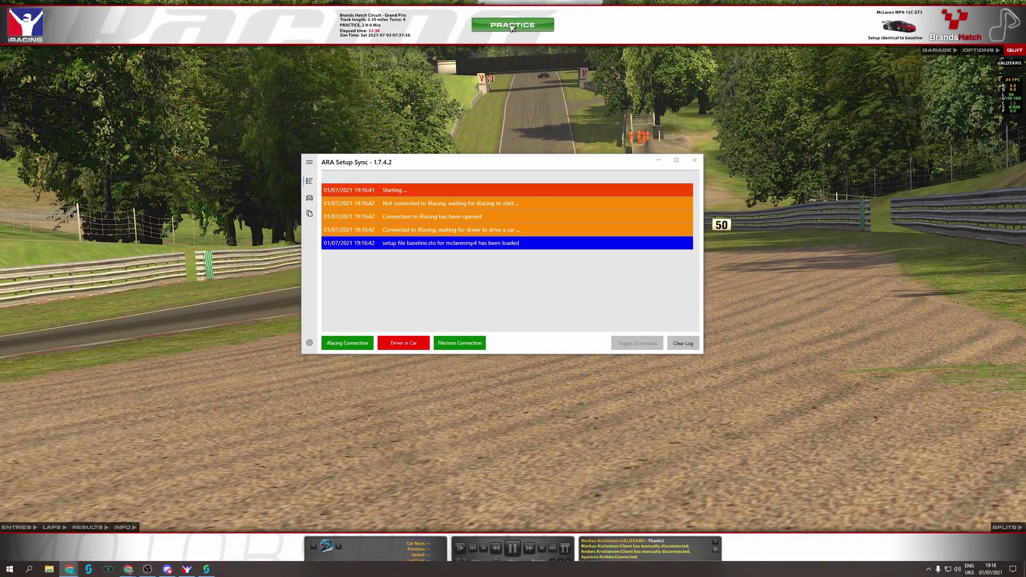
click(512, 25)
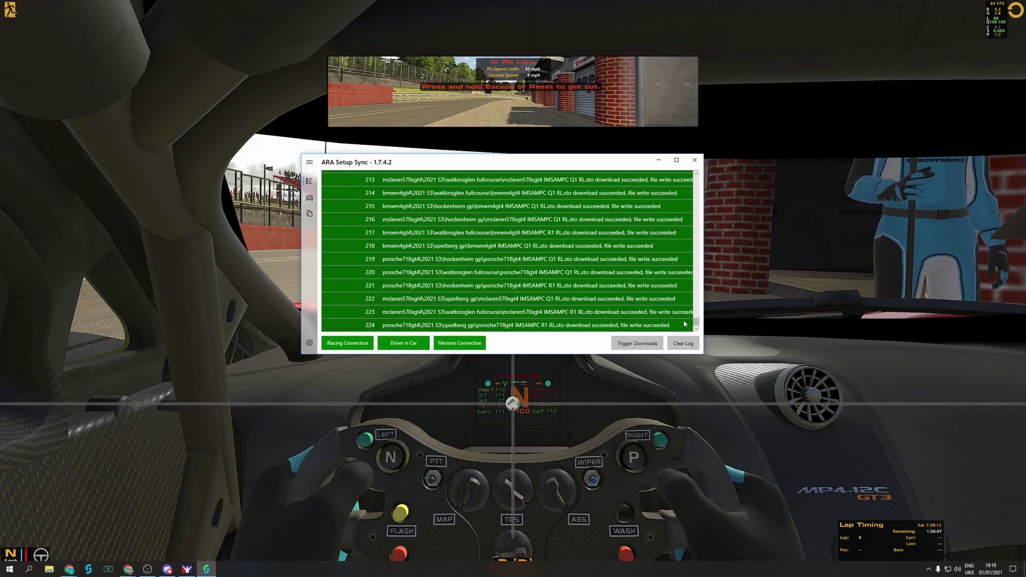
drag(696, 322, 711, 182)
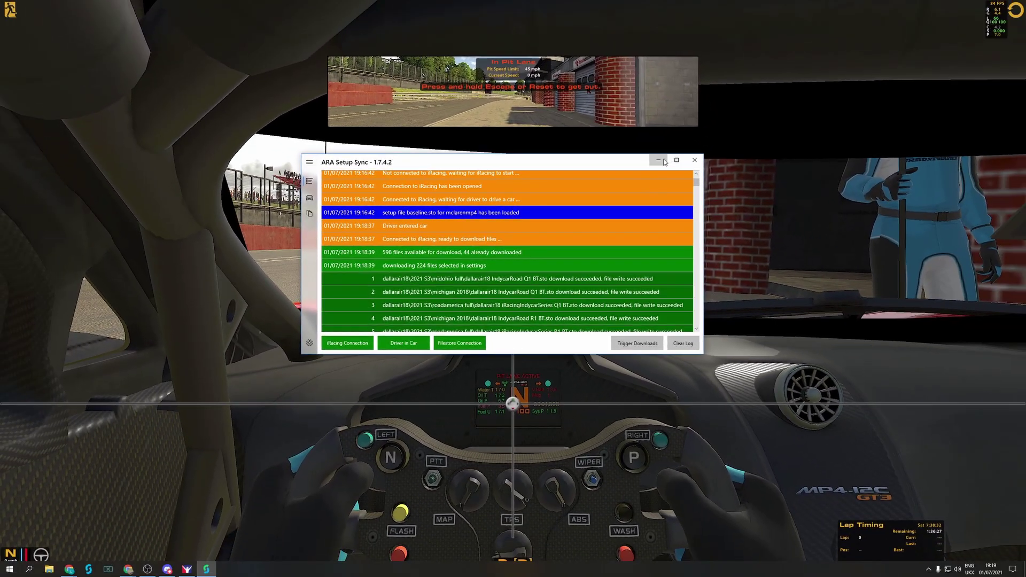
Leave the car and browse the garage's own setups to the brandshatch grandprix folder within 2021 S3.
click(737, 140)
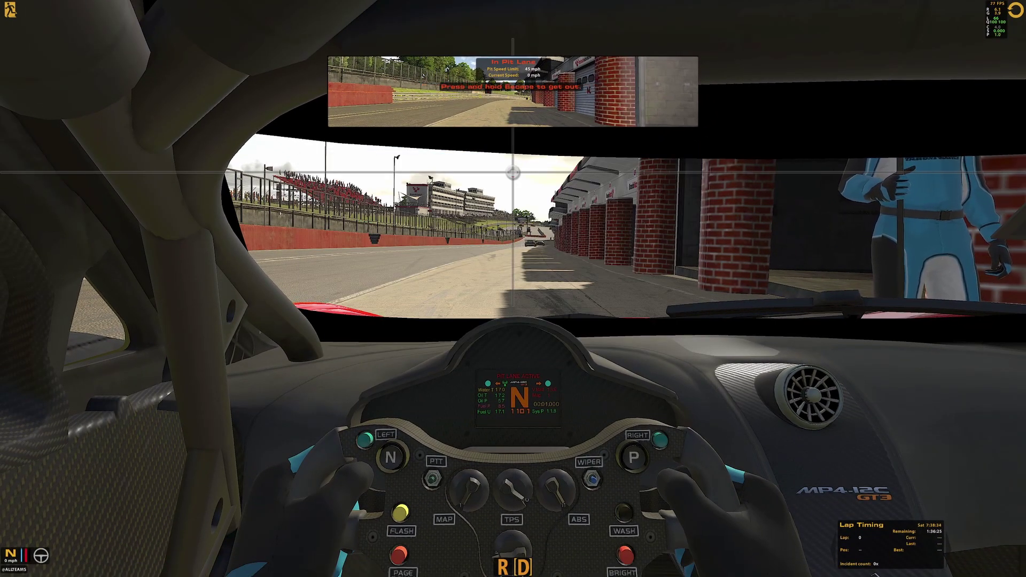
key(Escape)
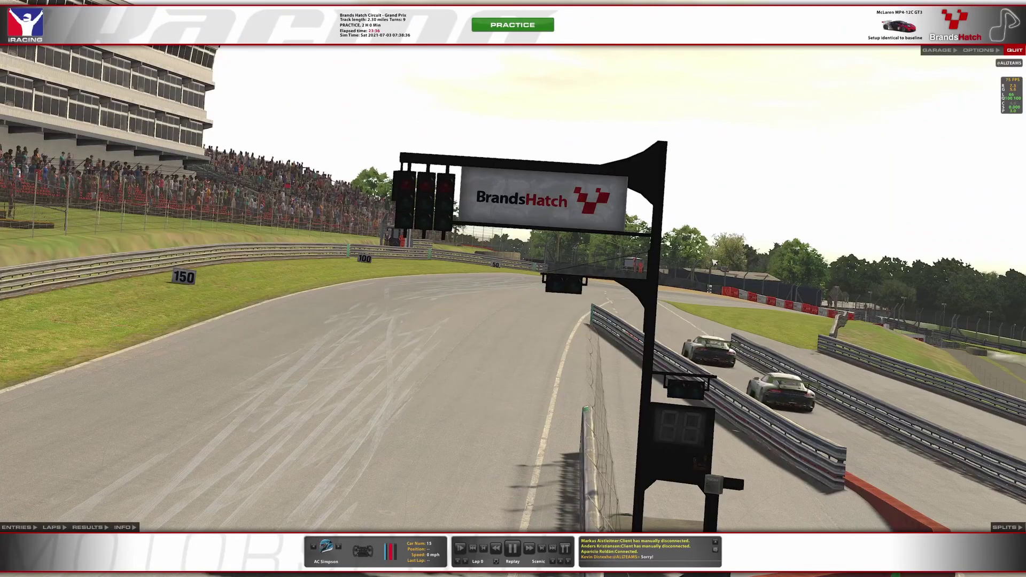
click(937, 49)
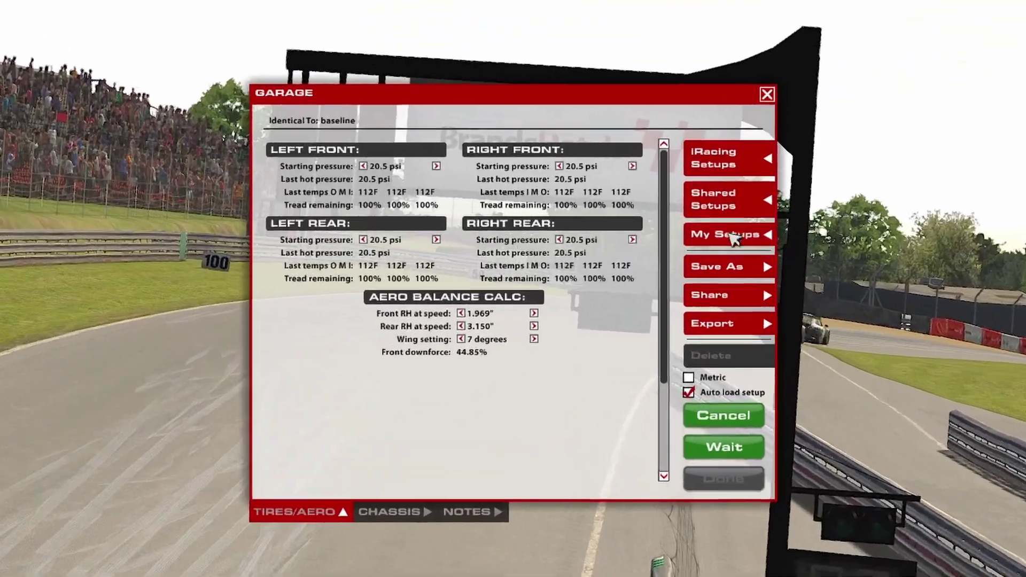
click(733, 239)
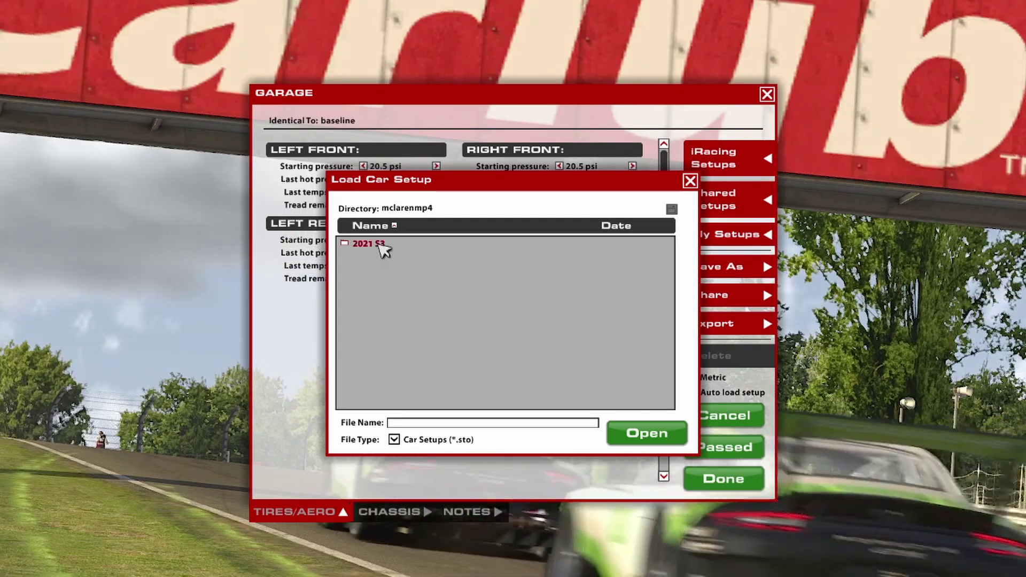
double_click(382, 246)
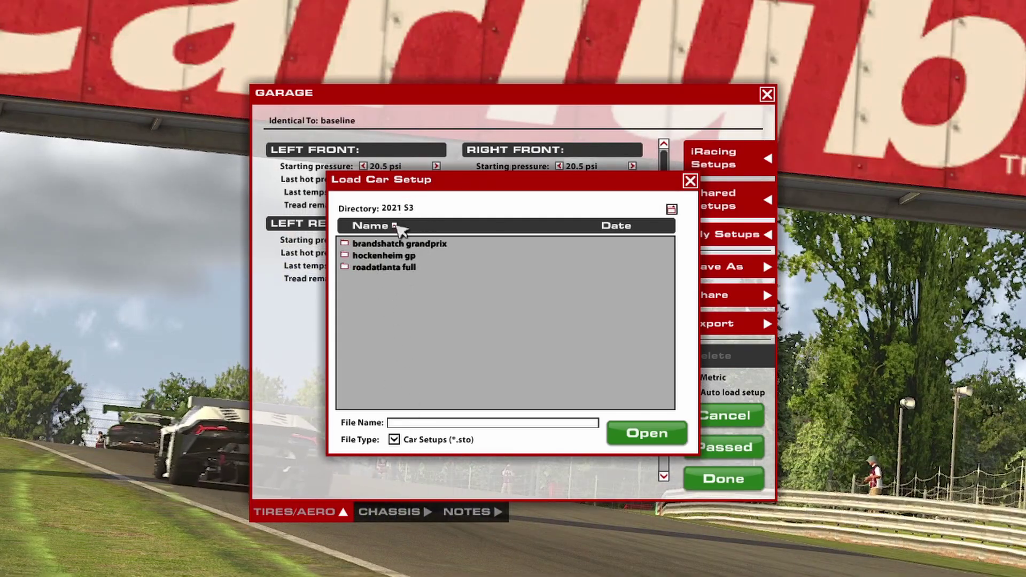
double_click(433, 244)
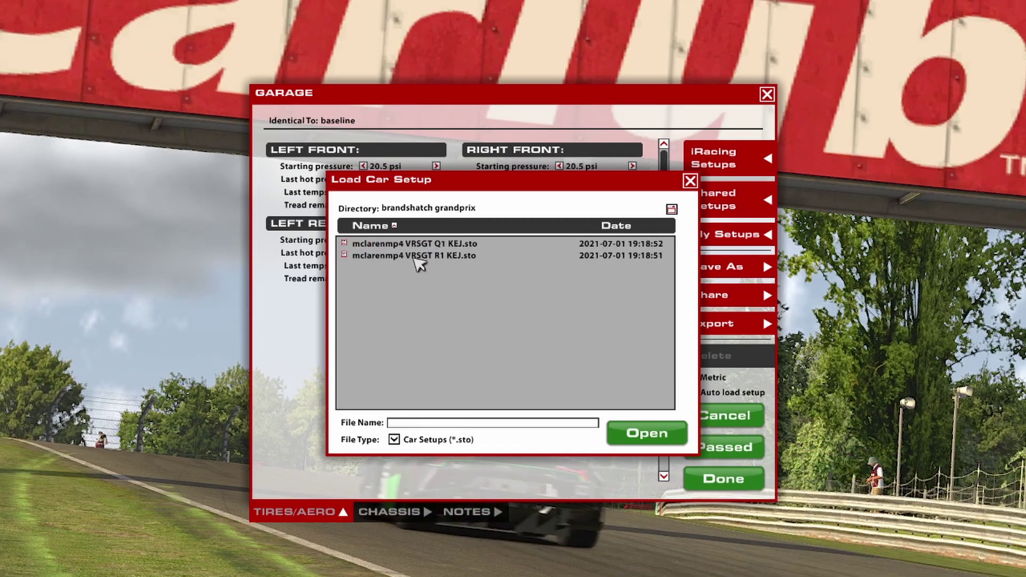
Select the mclarenmp4 VRSGT Q1 KEJ.sto and R1 KEJ.sto files in turn, and close the garage without loading either.
click(452, 244)
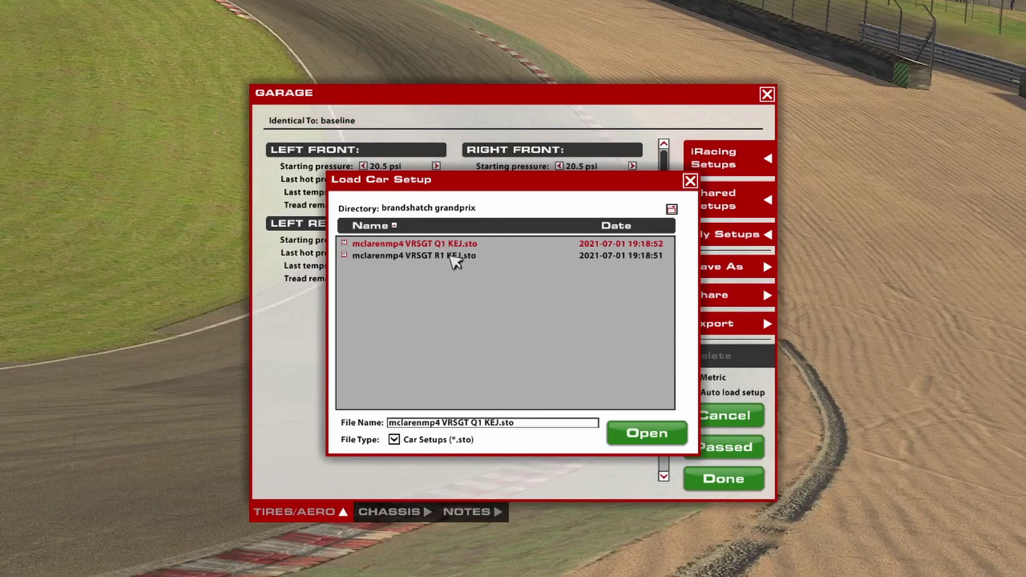
click(455, 257)
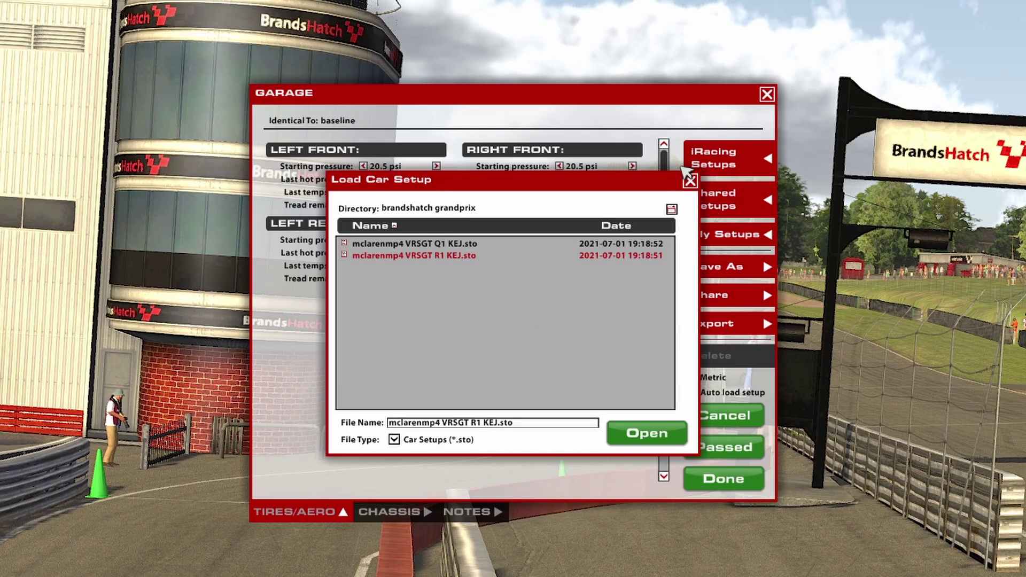
click(690, 181)
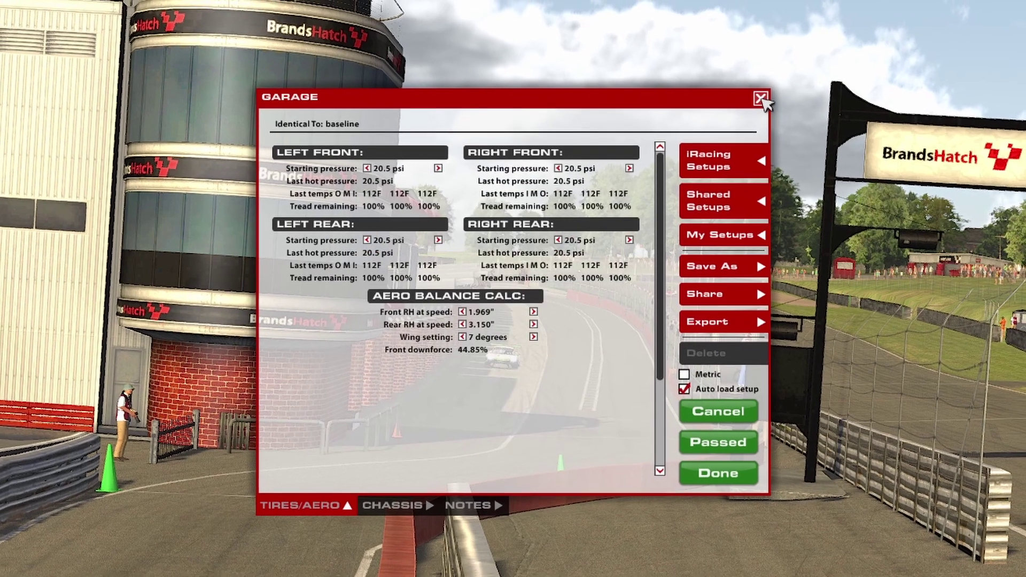
click(767, 95)
click(476, 331)
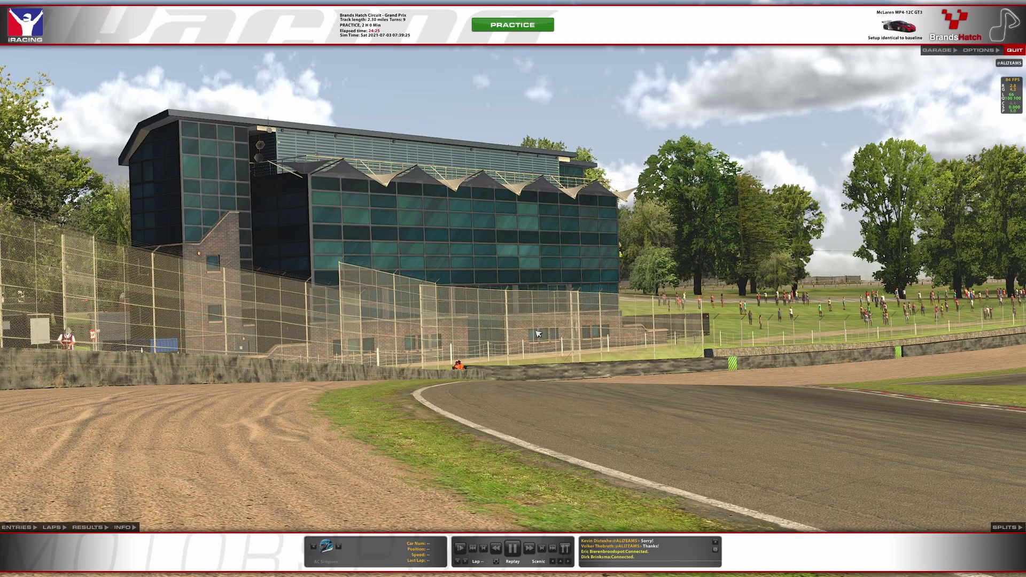
Switch to ARA Setup Sync, maximize it, and view the Audi R8 LMS race setup details for Brands Hatch Circuit.
key(alt+Tab)
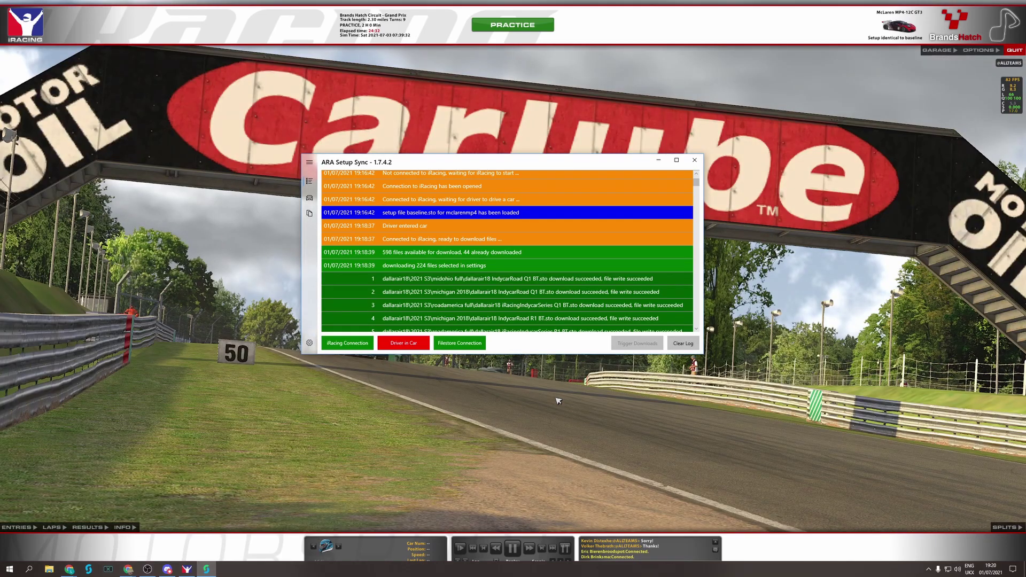
click(309, 199)
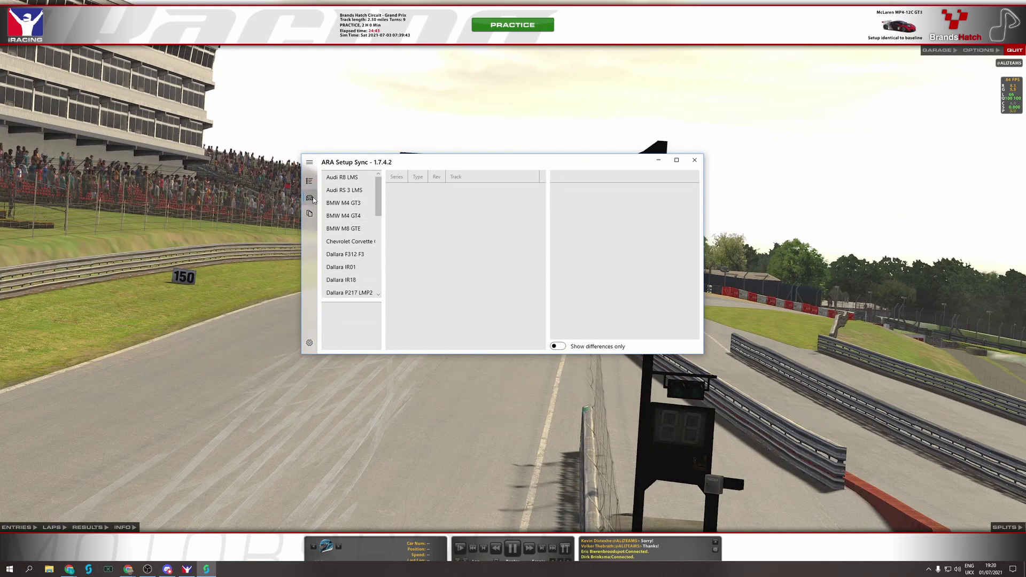
click(342, 177)
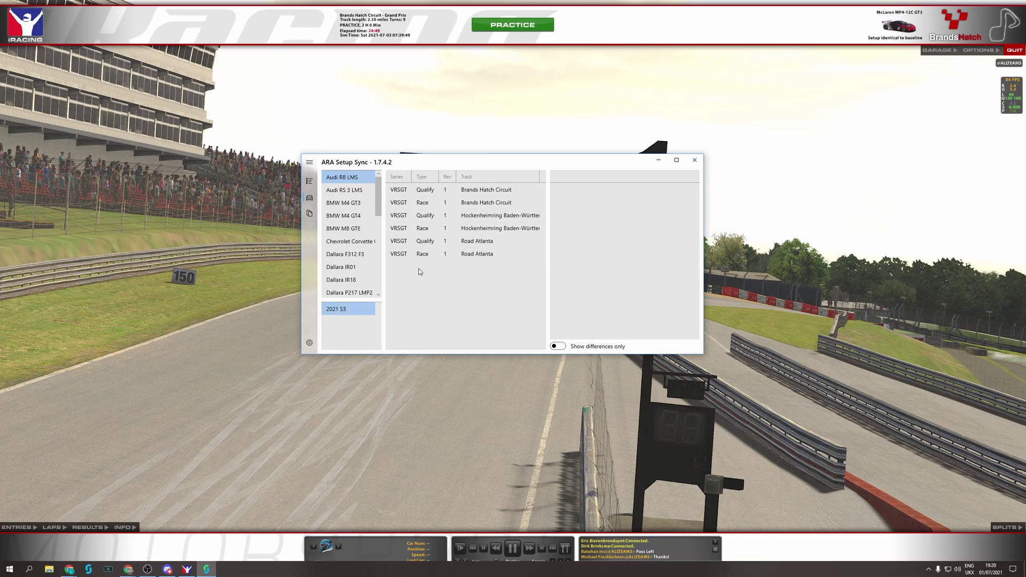
click(677, 160)
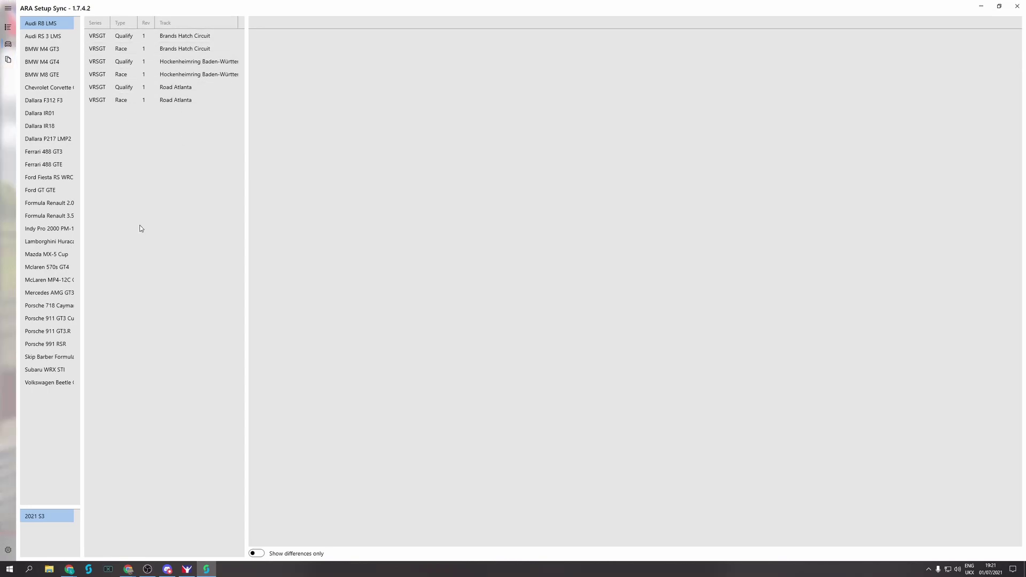
click(126, 49)
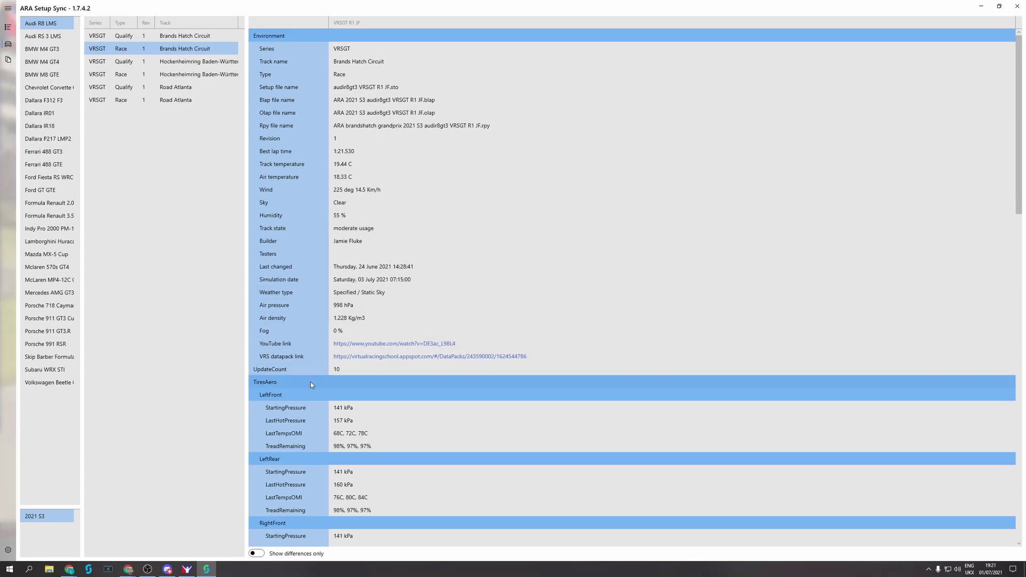
Open the setup's linked YouTube hotlap video, skip ahead to the lap footage, and return to ARA Setup Sync.
click(398, 343)
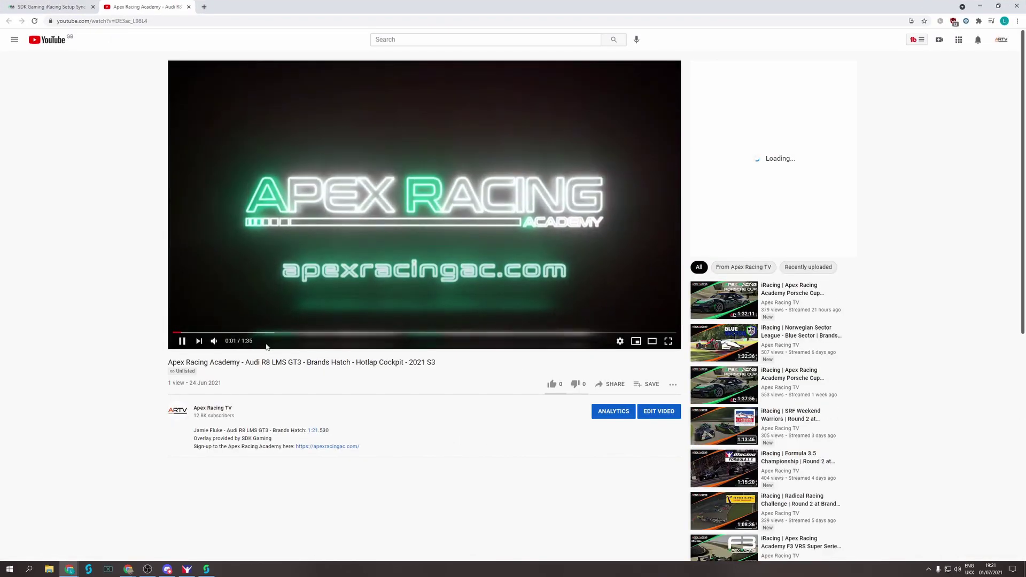
click(276, 333)
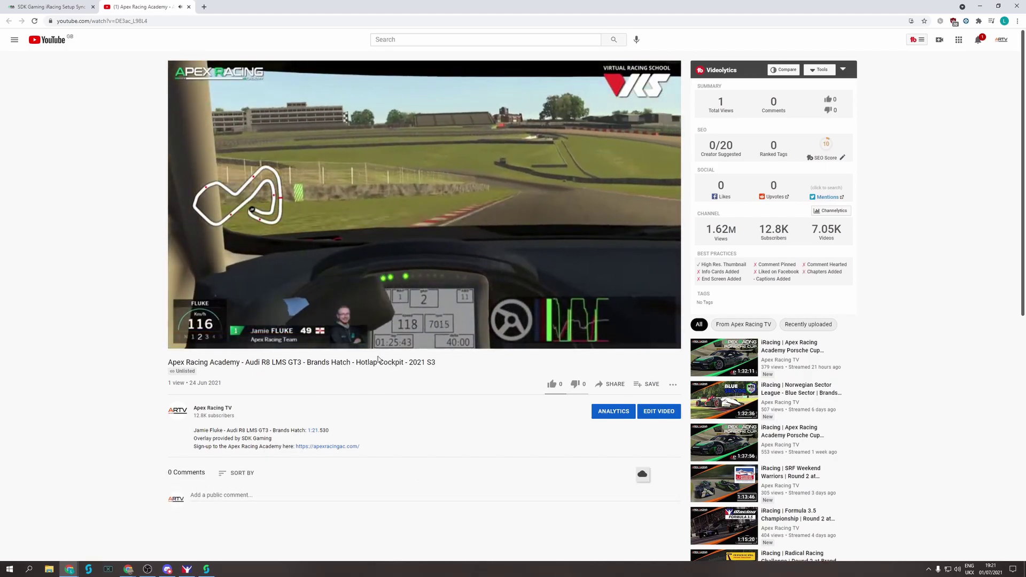
click(426, 263)
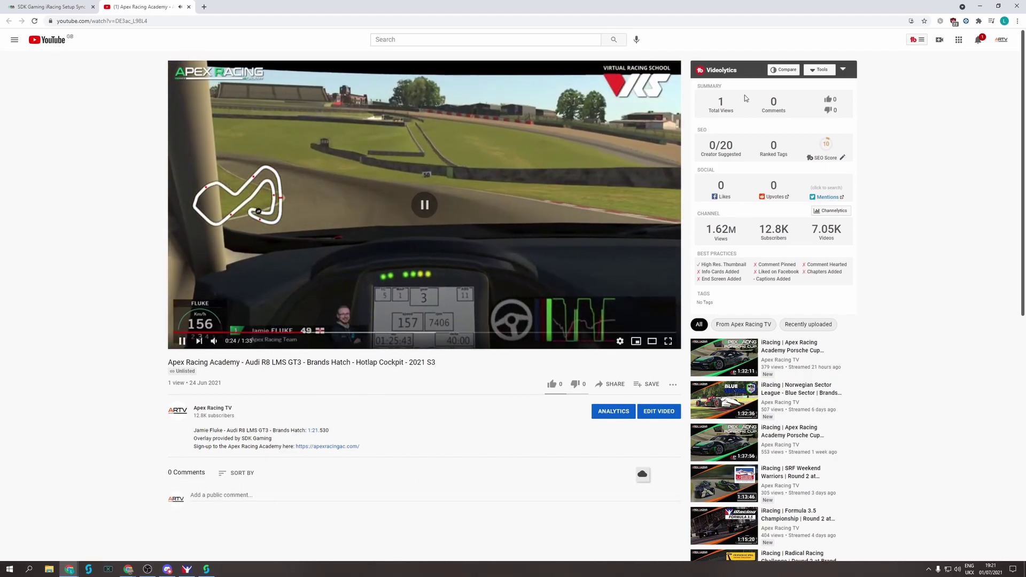
key(alt+Tab)
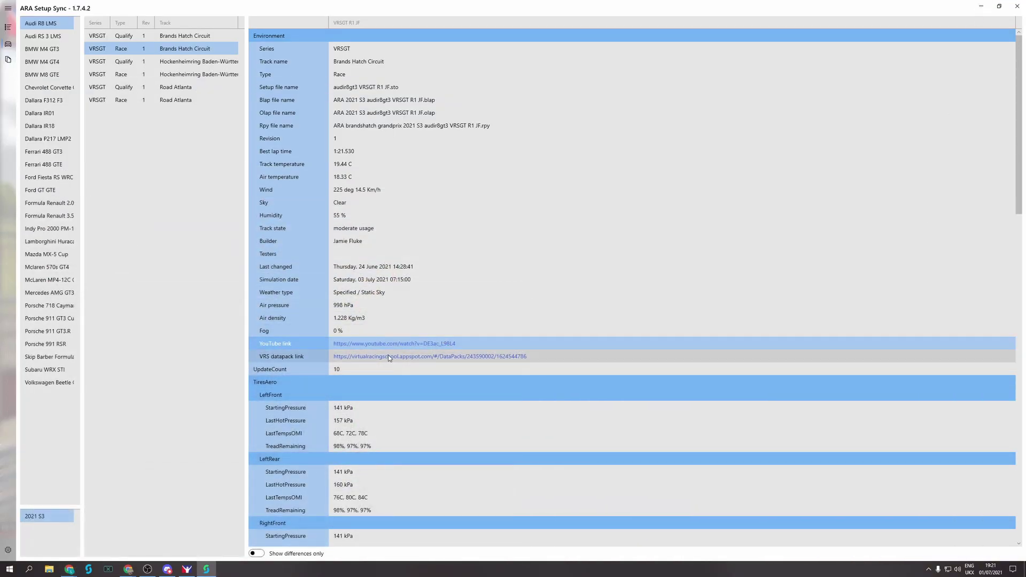
Open the setup's linked VRS datapack, examine its session and stint details, and return to ARA Setup Sync.
click(404, 358)
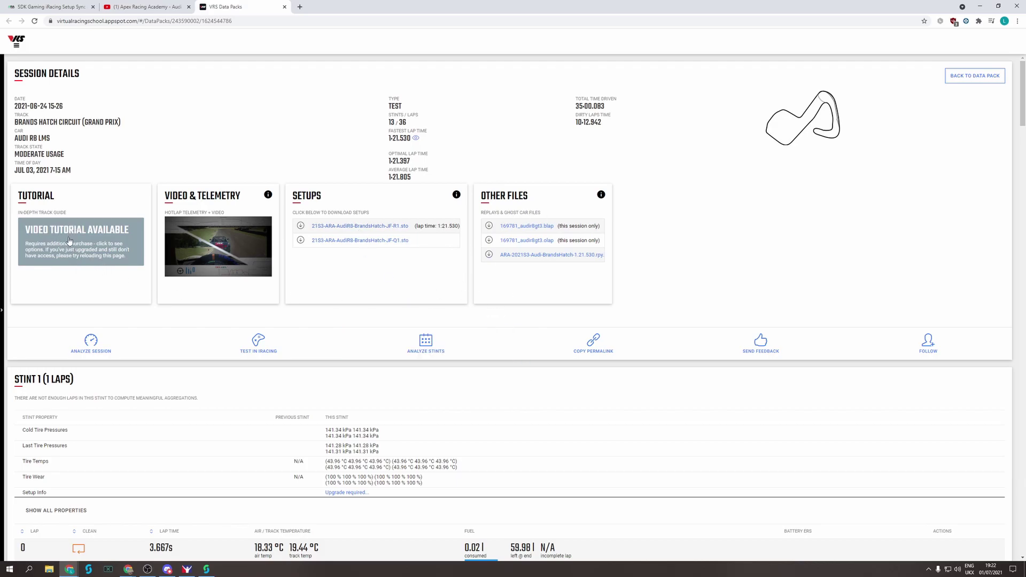
scroll(226, 336, down, 5)
scroll(201, 377, down, 7)
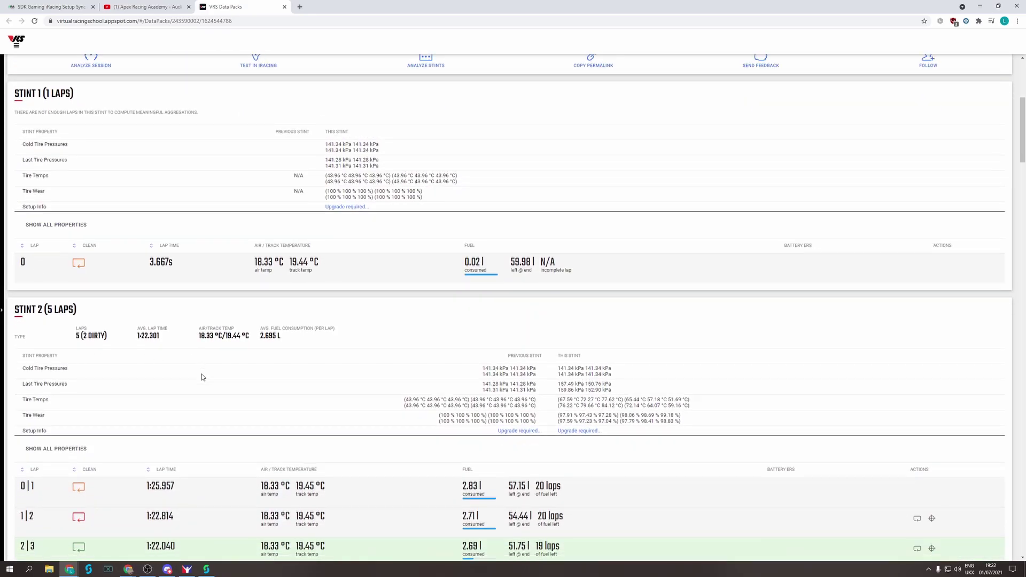
scroll(199, 436, up, 13)
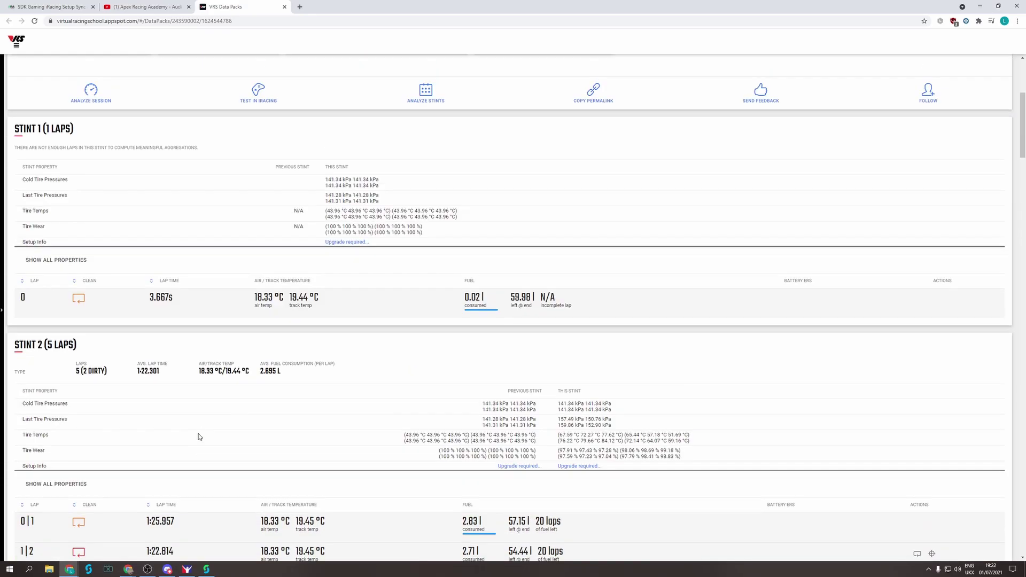
click(982, 4)
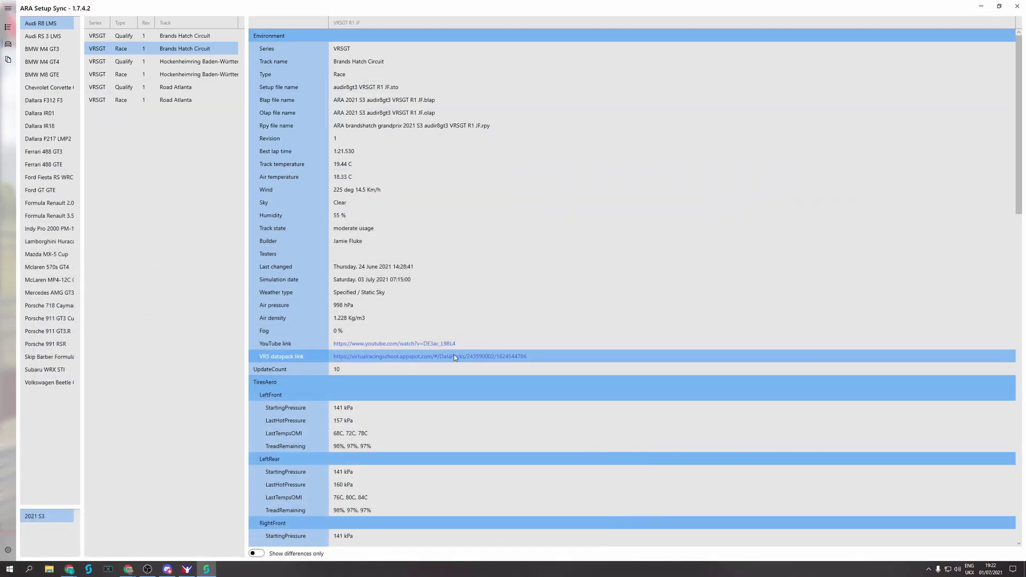
Compare the Audi R8 LMS Brands Hatch race and qualifying setups side by side and look through their values.
scroll(455, 357, down, 5)
scroll(363, 458, down, 2)
scroll(366, 458, up, 7)
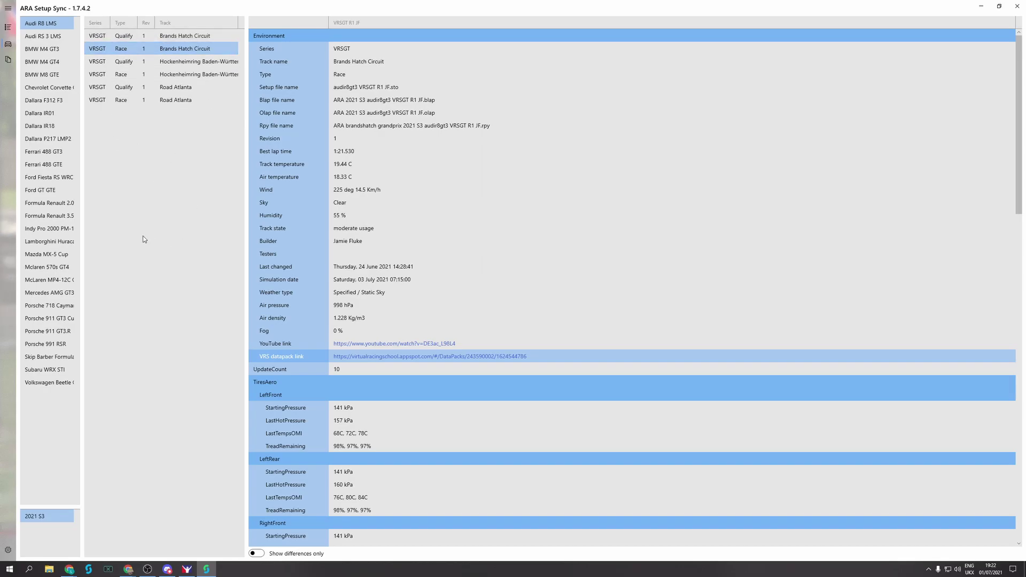
ctrl+click(164, 36)
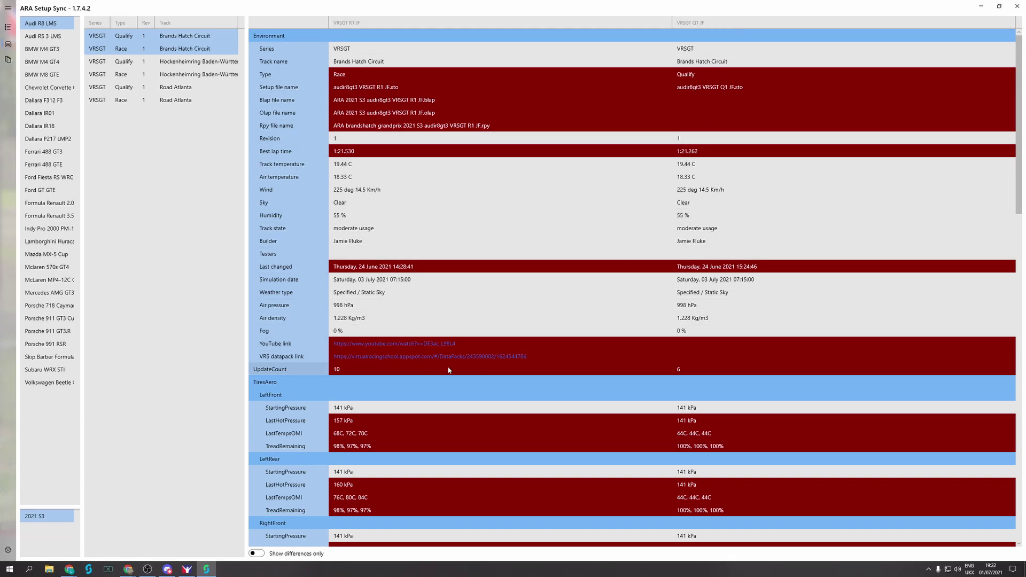
scroll(472, 411, down, 3)
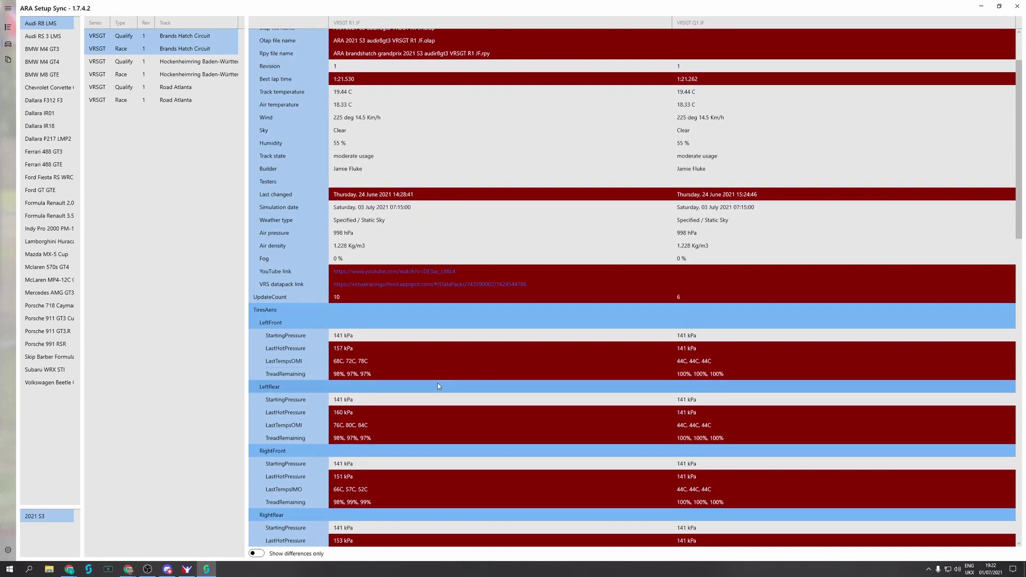
scroll(493, 336, up, 1)
scroll(492, 336, up, 3)
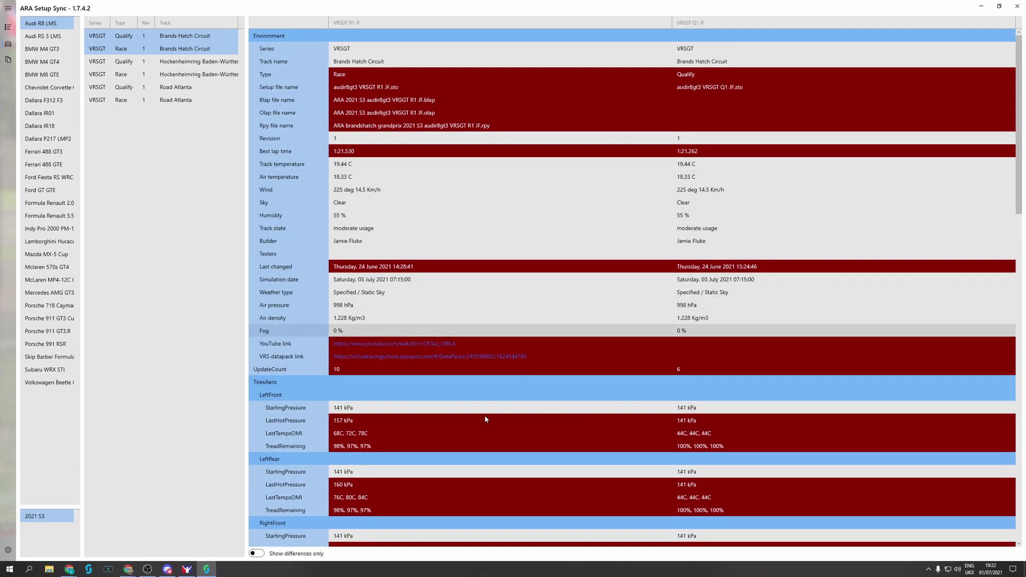
Limit the Audi R8 LMS setup comparison to differences only and review the differing tyre and chassis values.
click(257, 553)
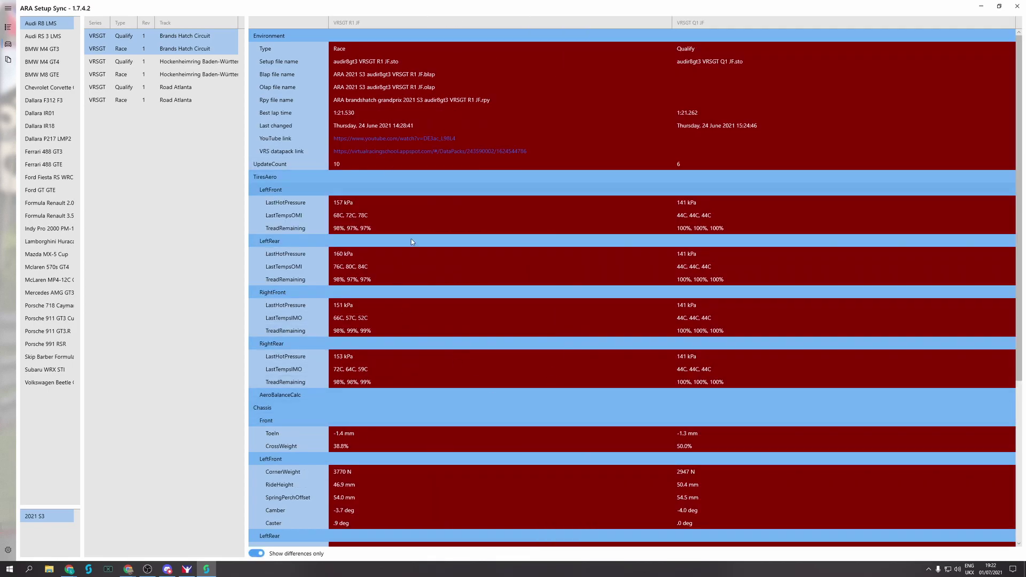
scroll(508, 353, down, 3)
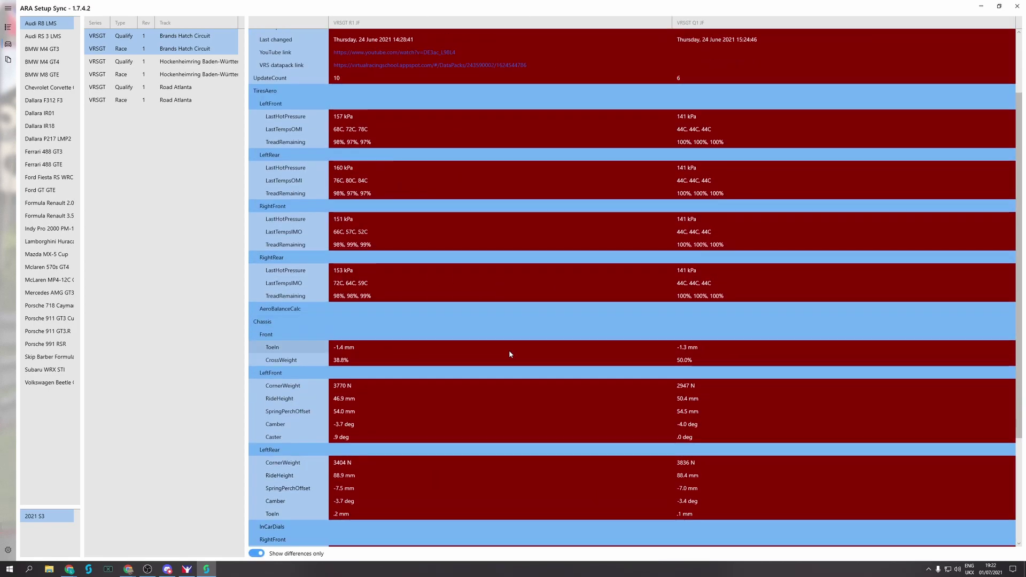
scroll(509, 353, down, 5)
scroll(501, 380, up, 10)
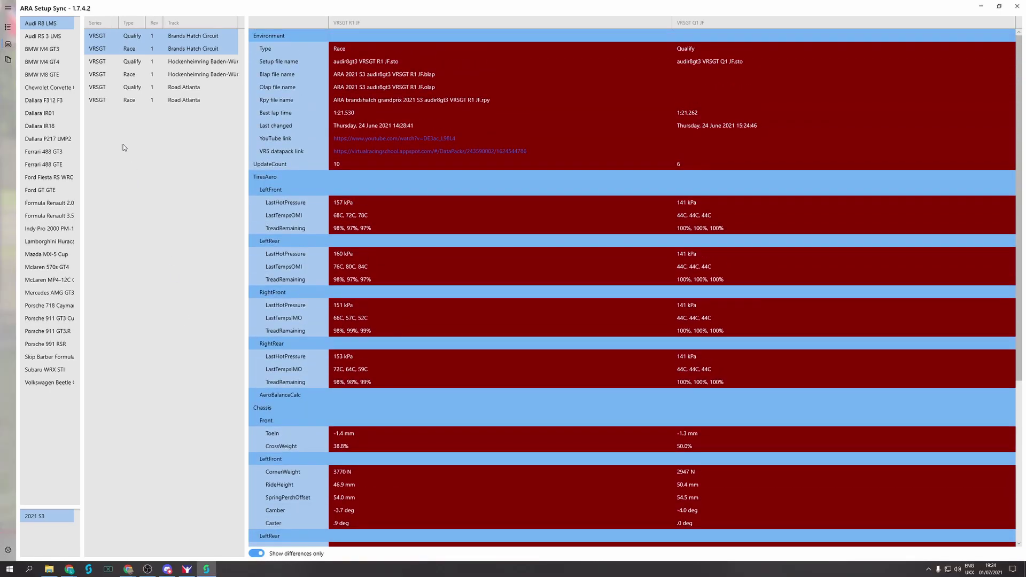
Compare the Ferrari 488 GT3 qualifying and race setups for Brands Hatch Circuit, and clear the selection.
click(42, 152)
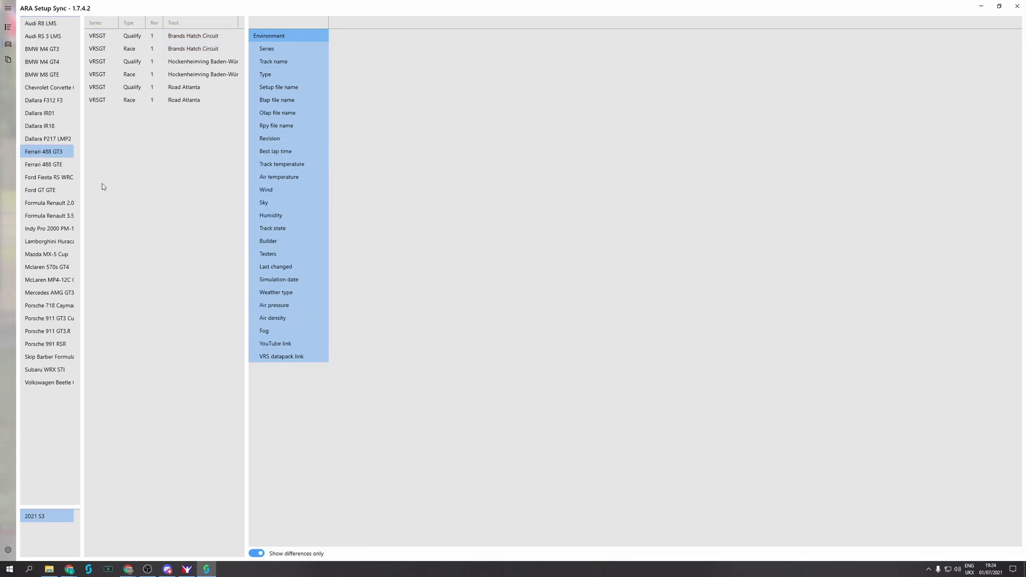
ctrl+click(128, 49)
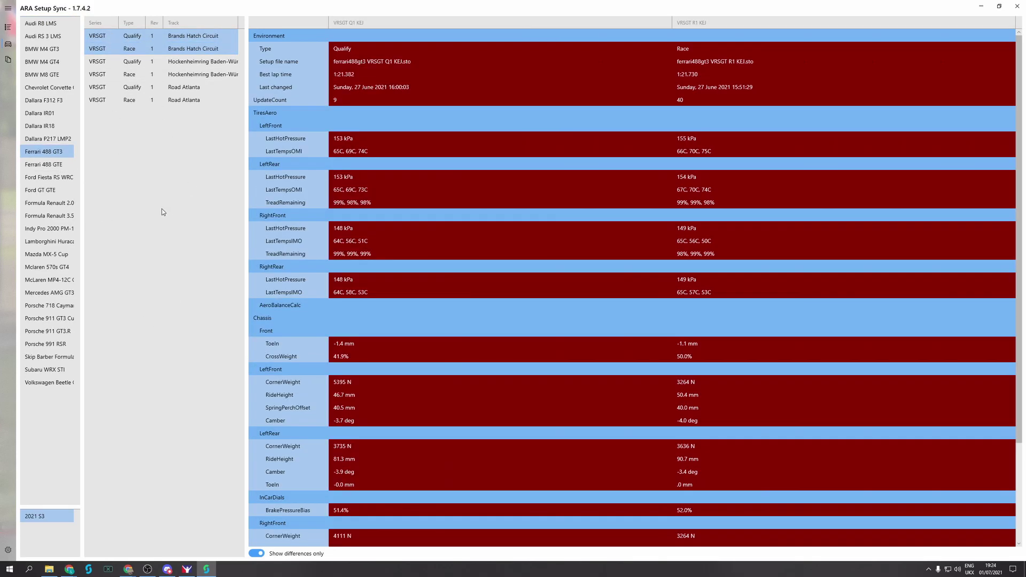
ctrl+click(131, 50)
ctrl+click(131, 36)
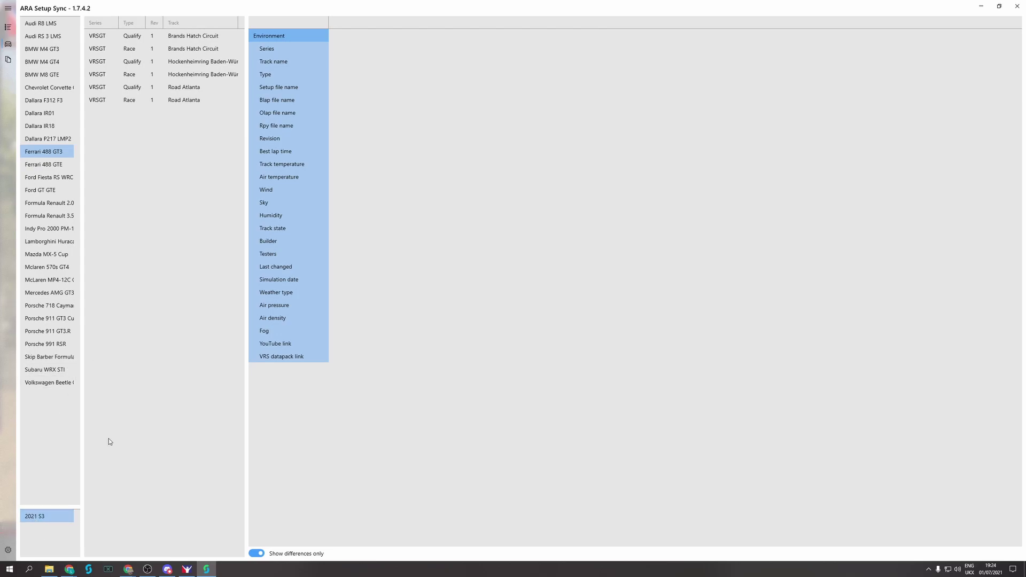
List the setups by series for VRSGT and widen the setup list to show full track names and lap times.
click(8, 60)
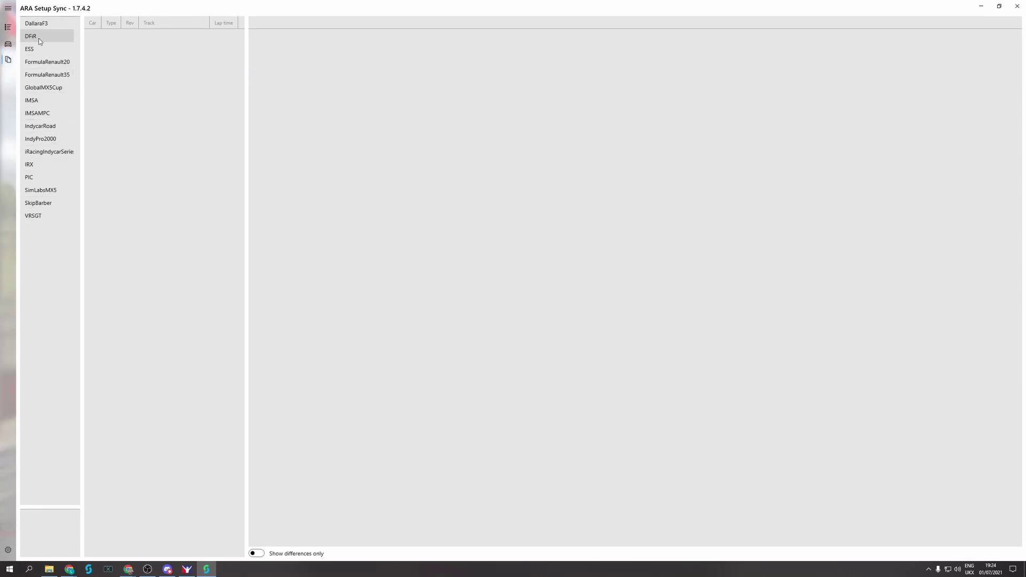
click(36, 216)
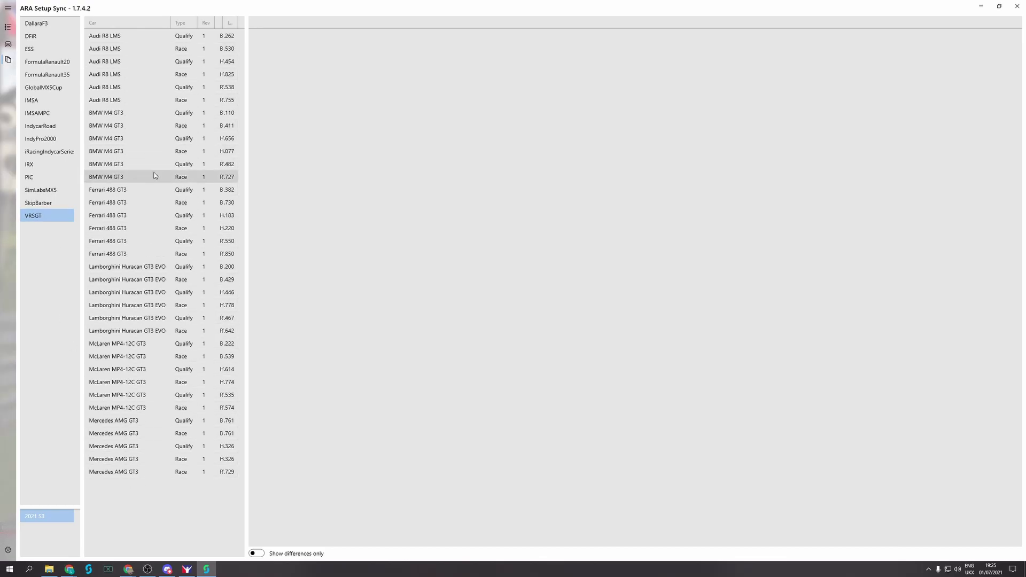
drag(244, 62, 393, 73)
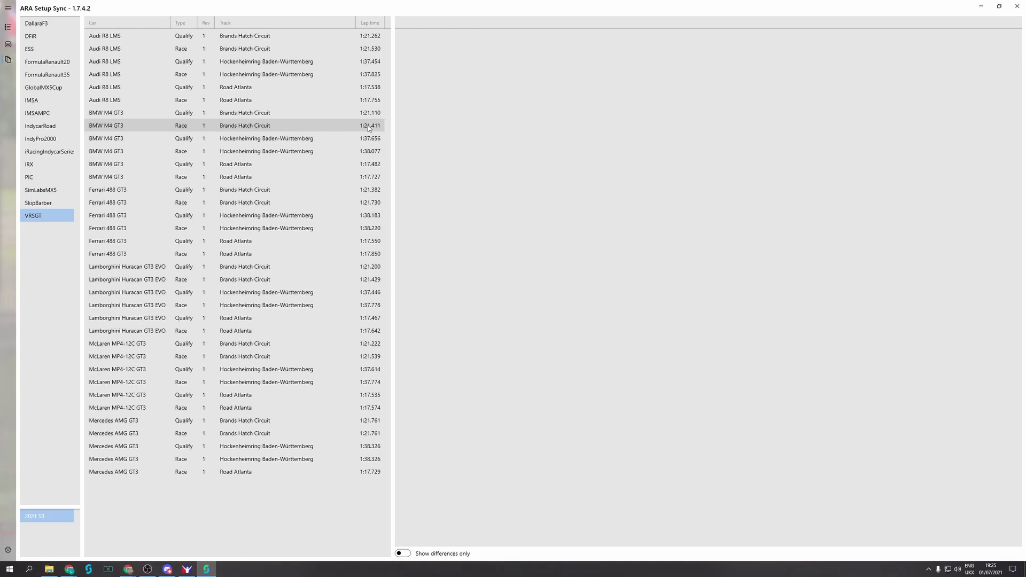
In the VRSGT series list, compare the Audi R8 LMS qualifying and race setups for Brands Hatch, and clear the selection.
click(252, 38)
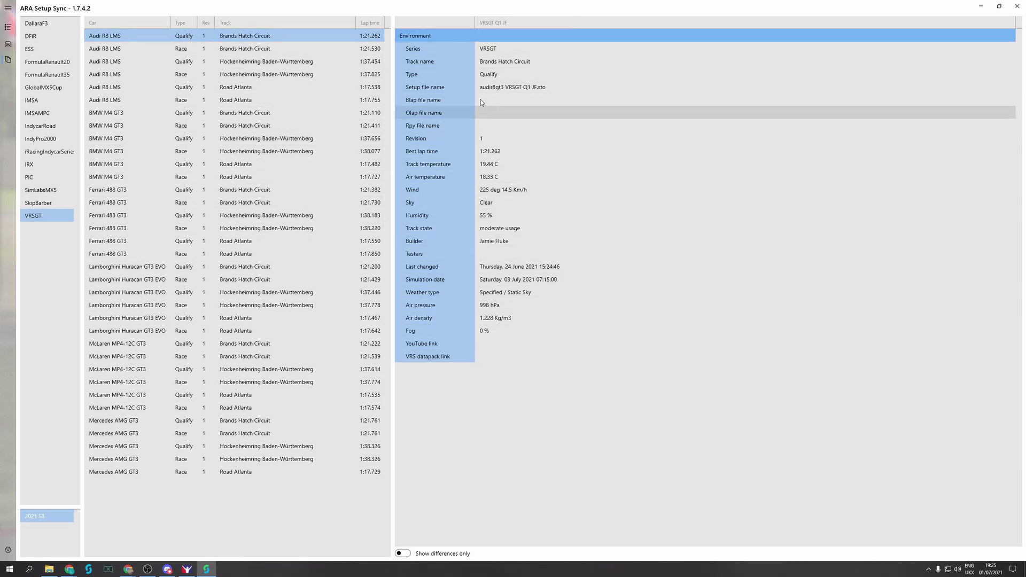
ctrl+click(247, 49)
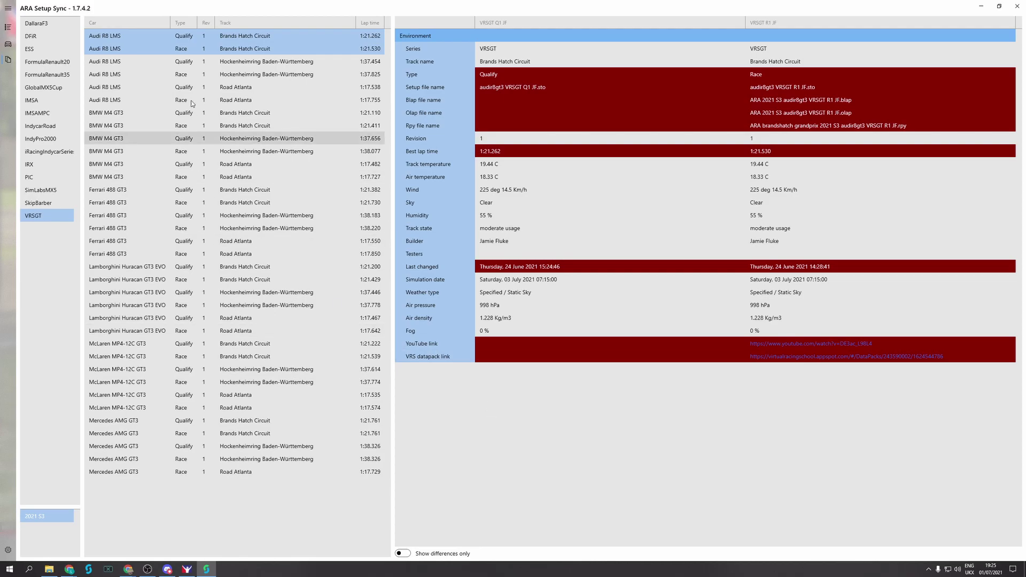
ctrl+click(214, 48)
ctrl+click(214, 35)
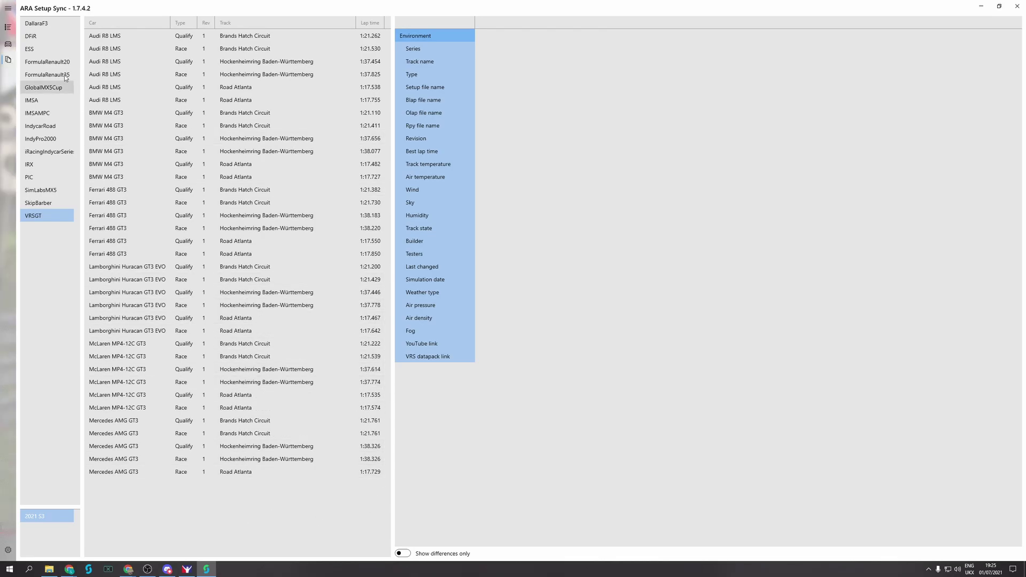
Turn off setup downloads for the BMW M8 GTE and Dallara F312 F3, IR01 and IR18, and restore them for all cars.
click(8, 549)
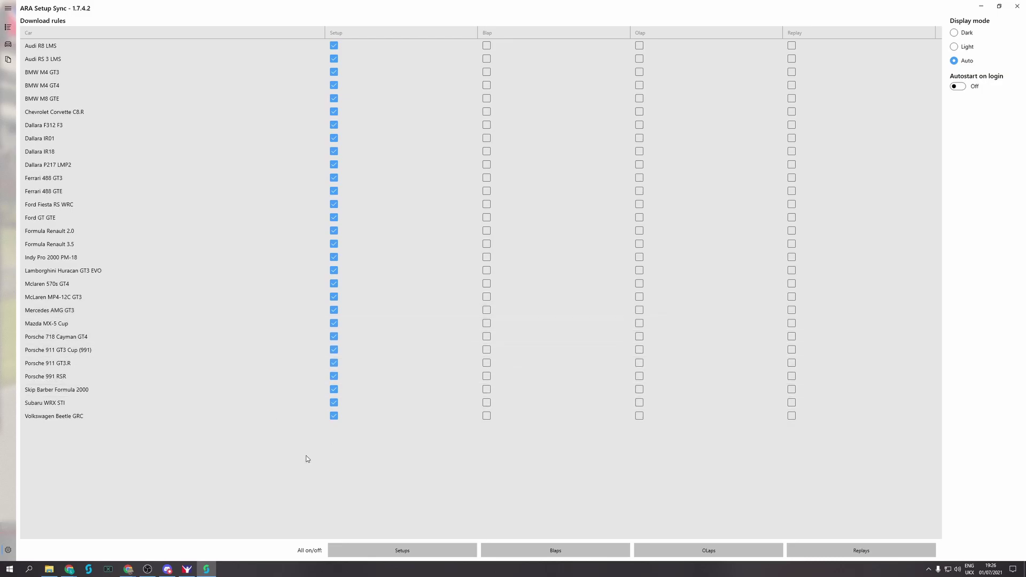
click(334, 99)
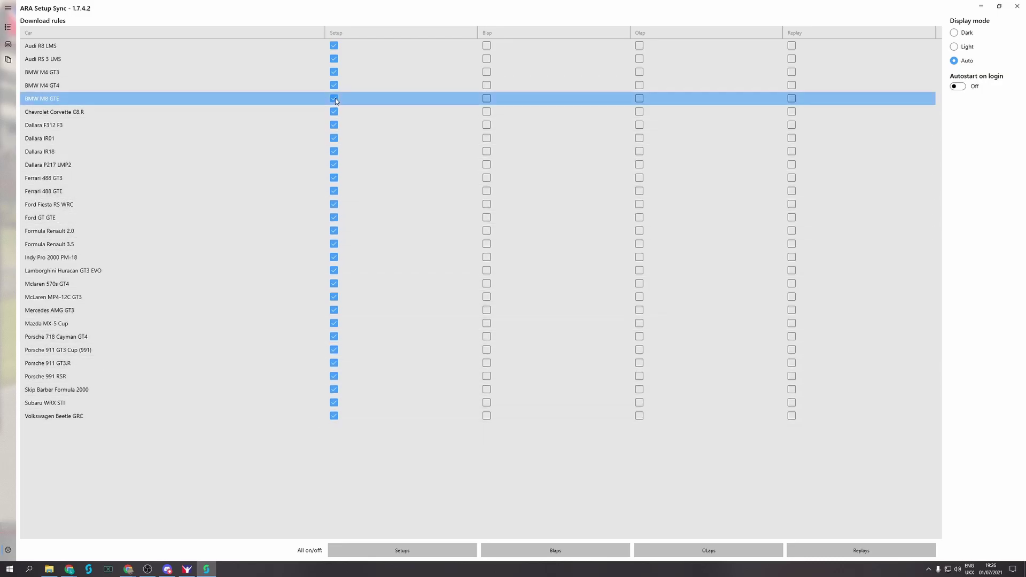
click(334, 125)
click(334, 138)
click(334, 153)
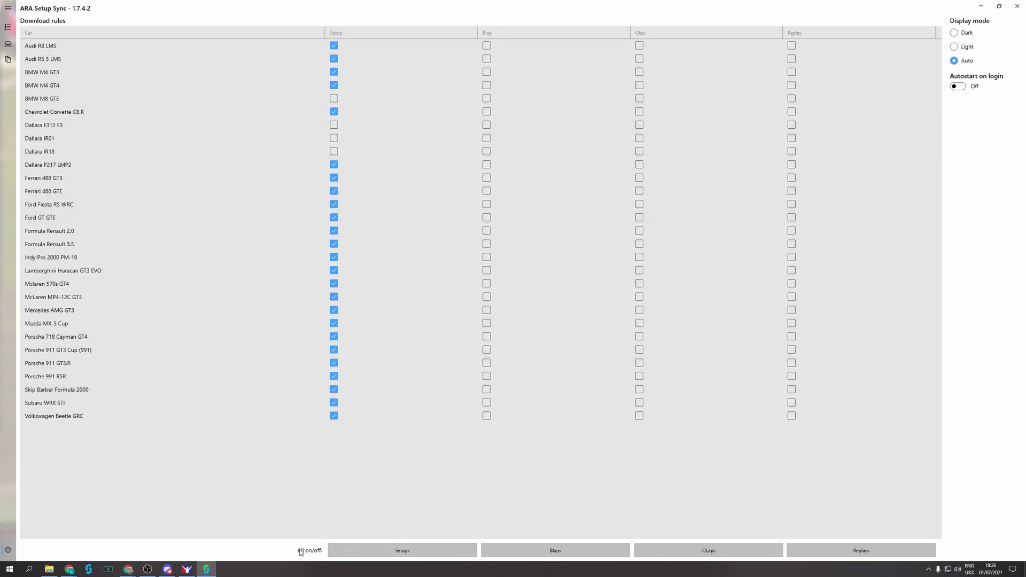
click(380, 551)
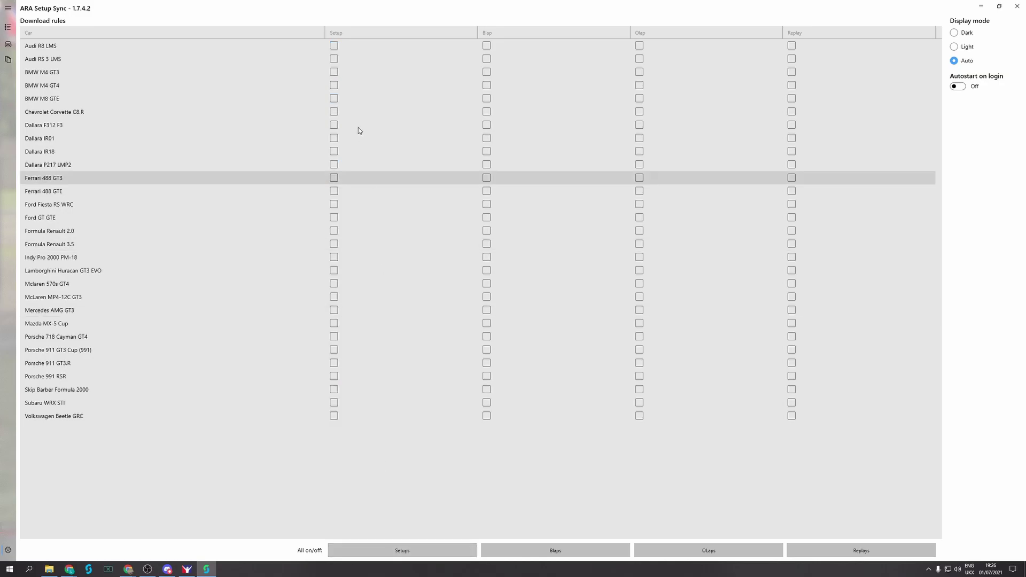
click(391, 549)
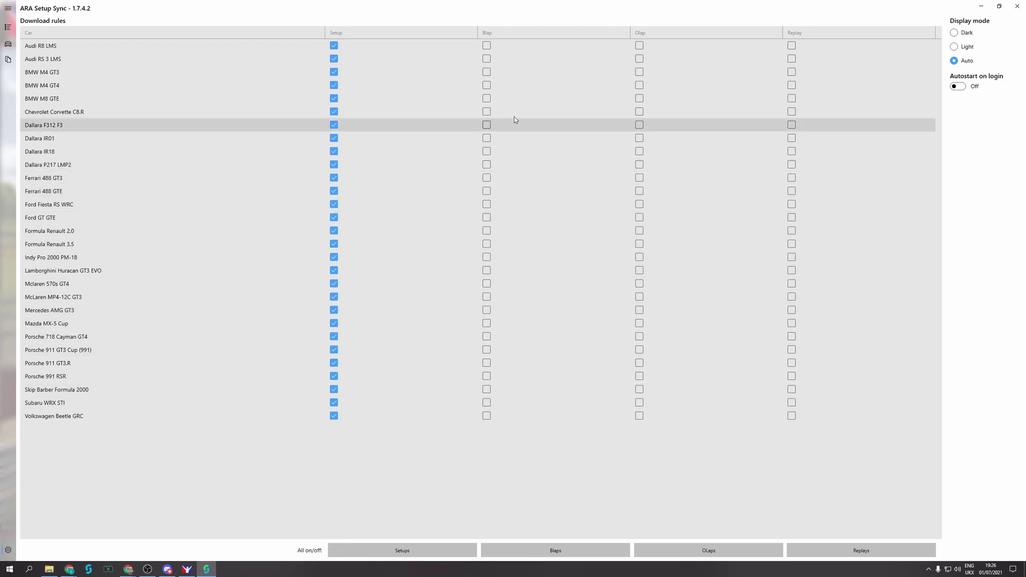
Enable Blap, Olap and Replay downloads for the BMW M4 GT3 and check the download log.
click(486, 72)
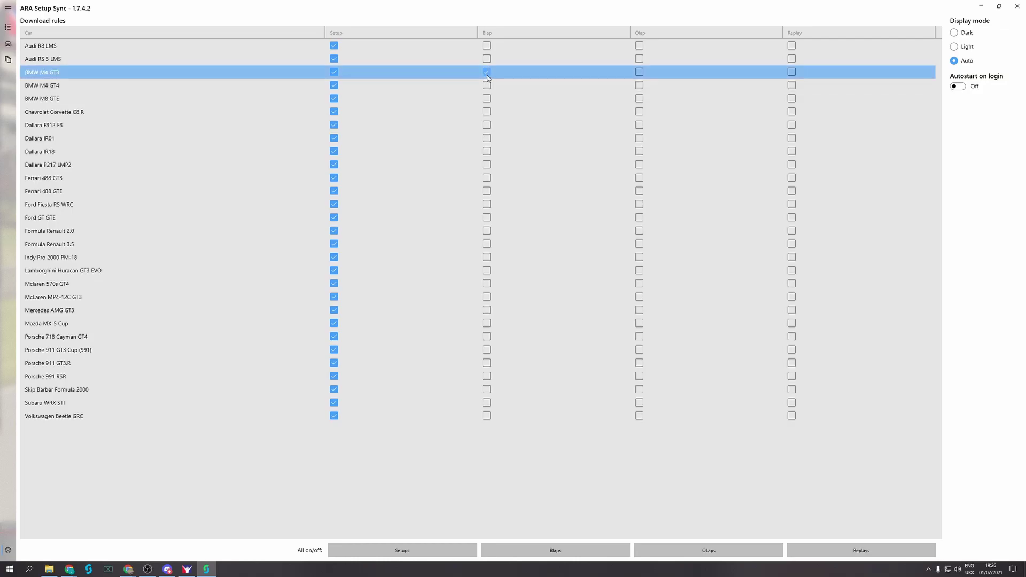
click(638, 72)
click(791, 72)
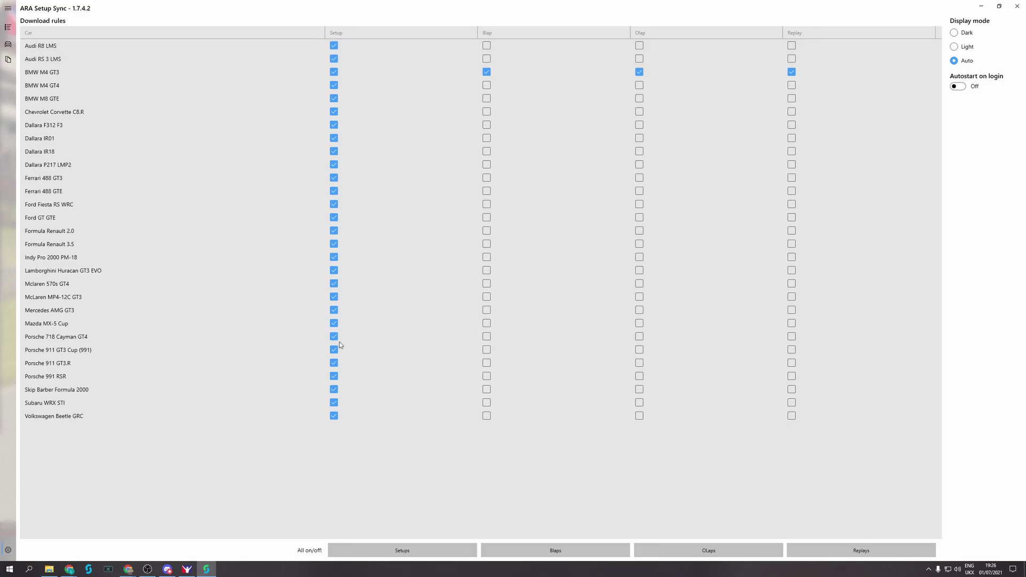
click(8, 28)
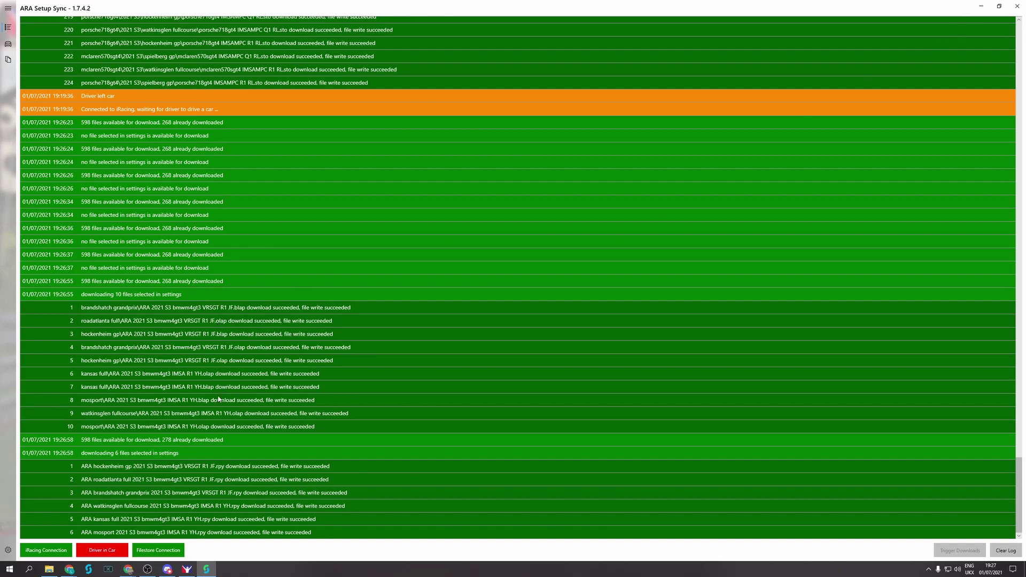
Try the Dark and Light display modes, return to Auto, and switch Autostart on login on and back off.
click(8, 550)
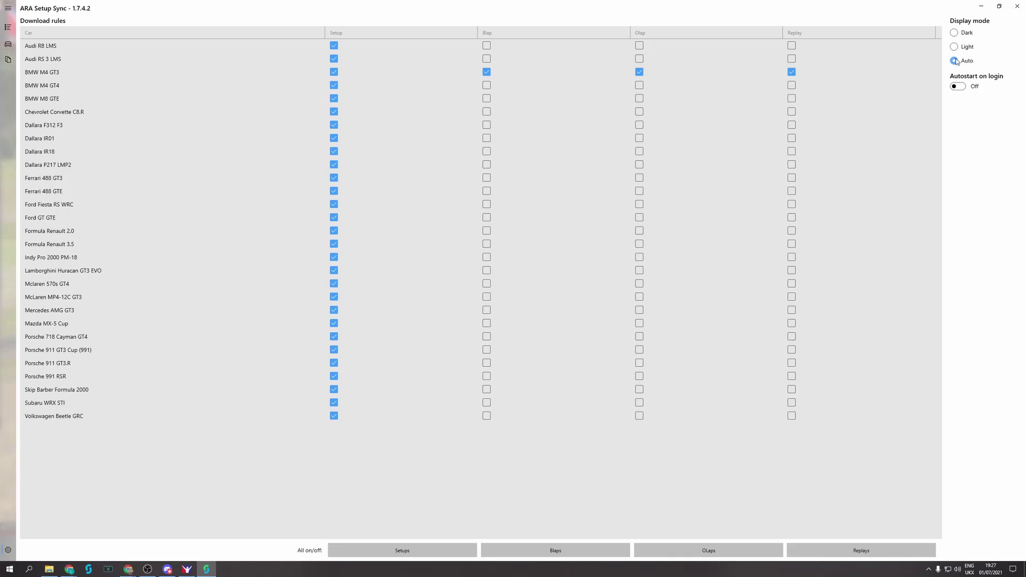
click(954, 33)
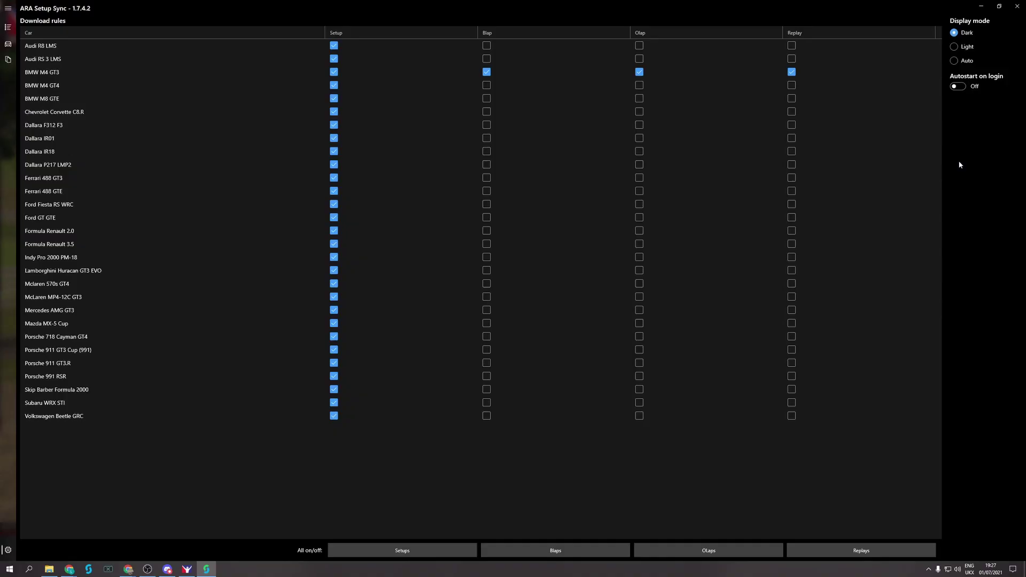
click(953, 47)
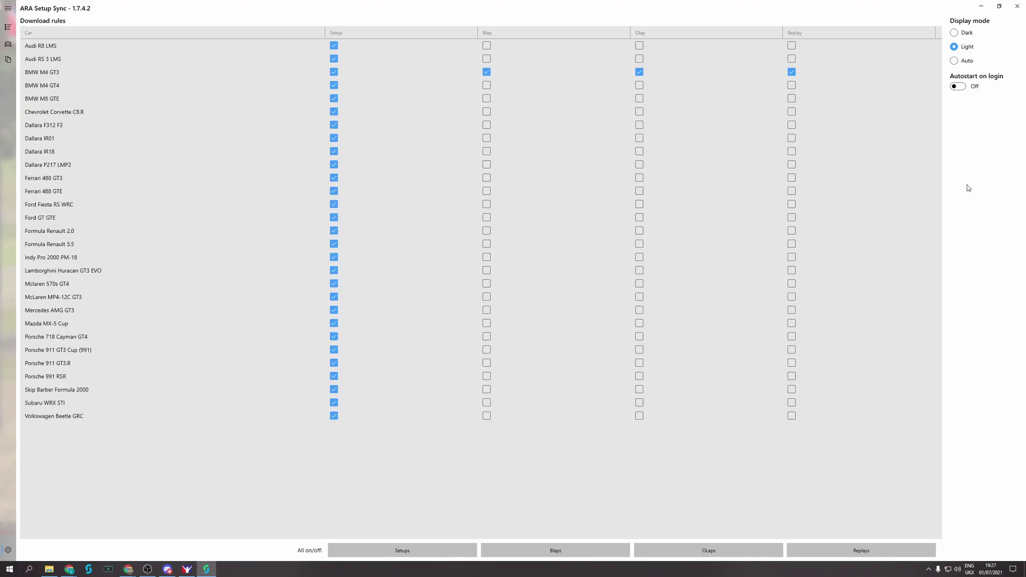
click(960, 61)
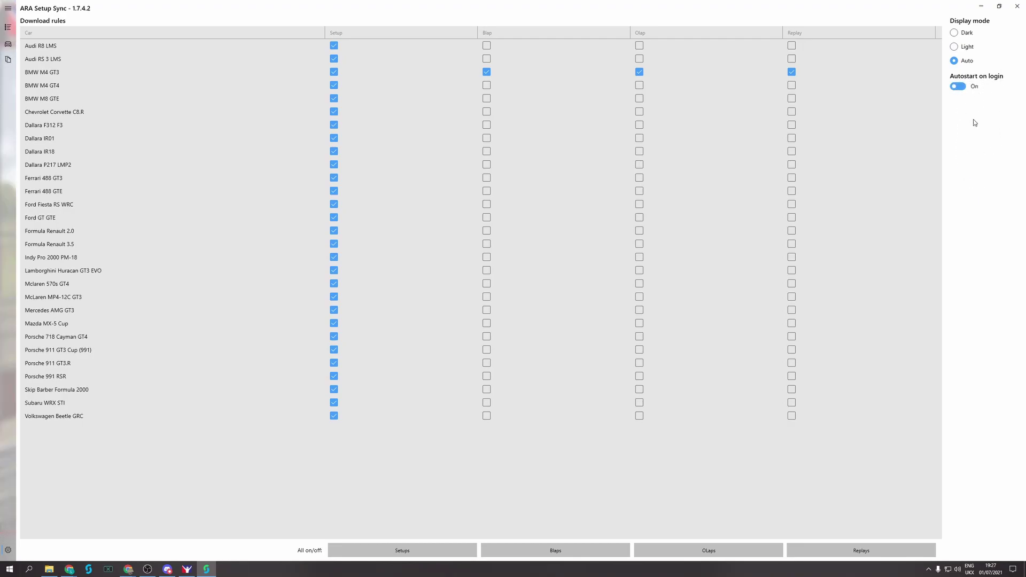
click(956, 87)
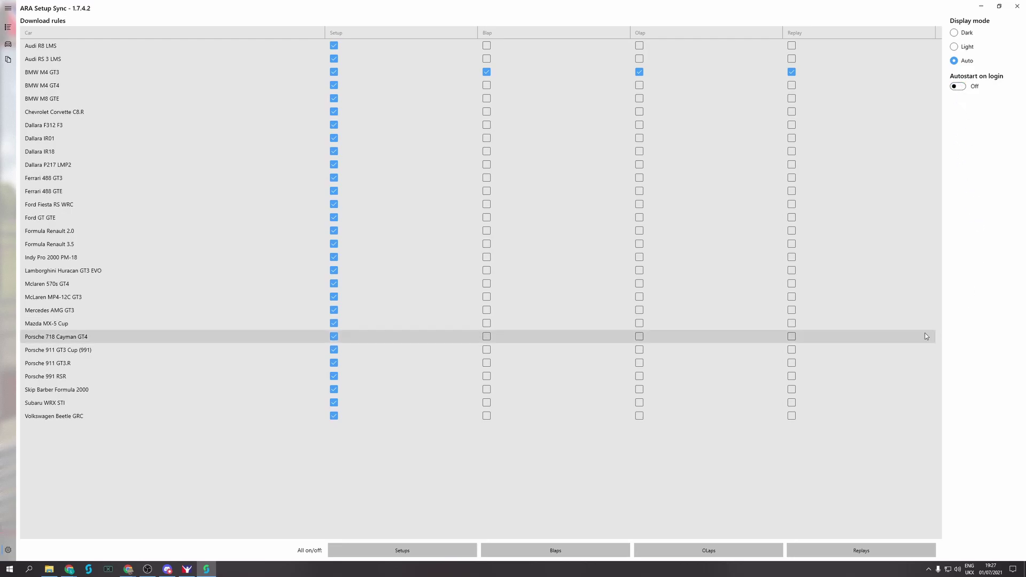
Bulk-toggle the download rules, leaving Setup on for all cars and Blap, Olap and Replay off.
click(416, 551)
click(416, 550)
click(560, 555)
click(560, 555)
click(673, 550)
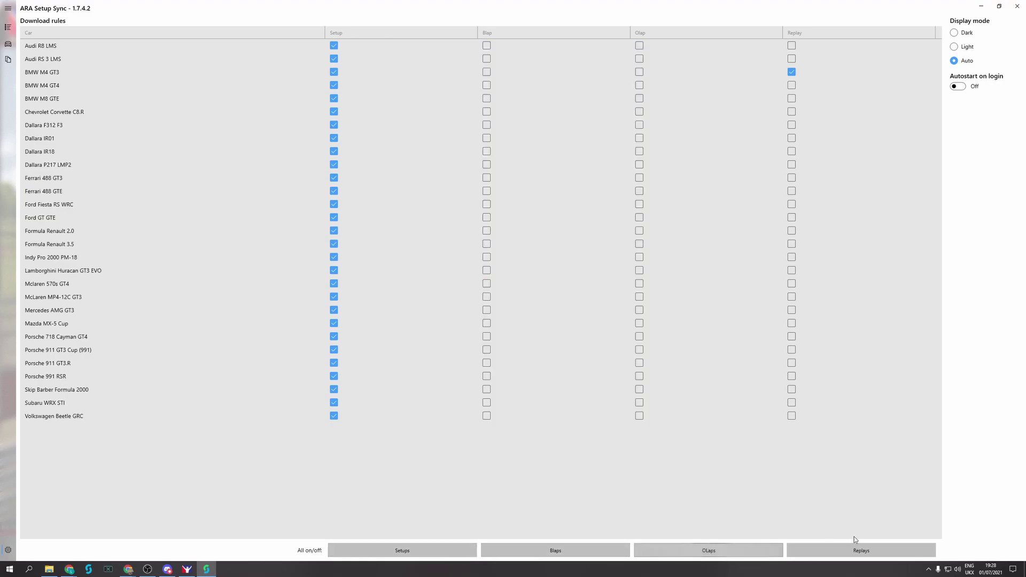
click(880, 550)
click(879, 550)
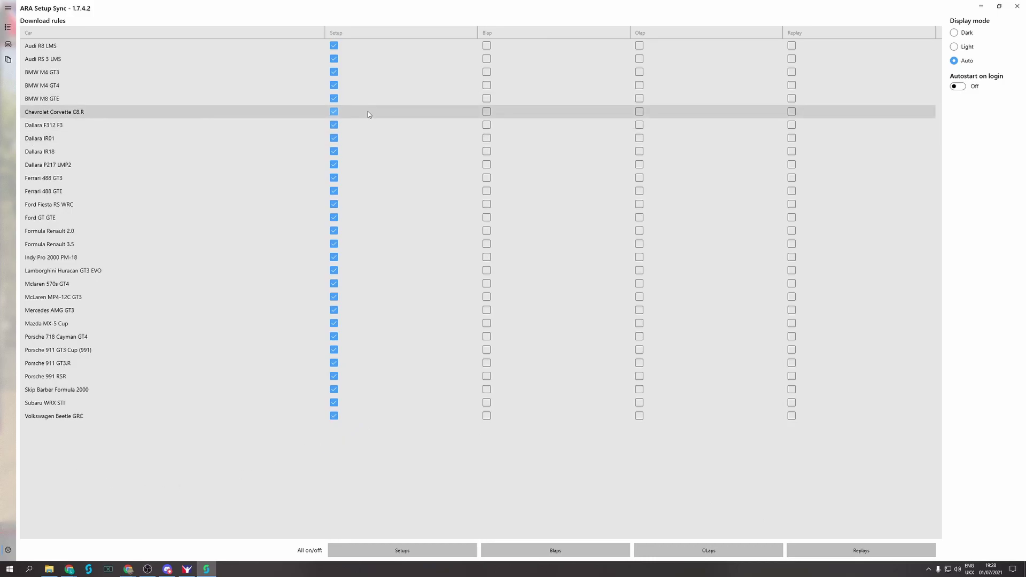
Review the download log entries and clear the log.
click(8, 28)
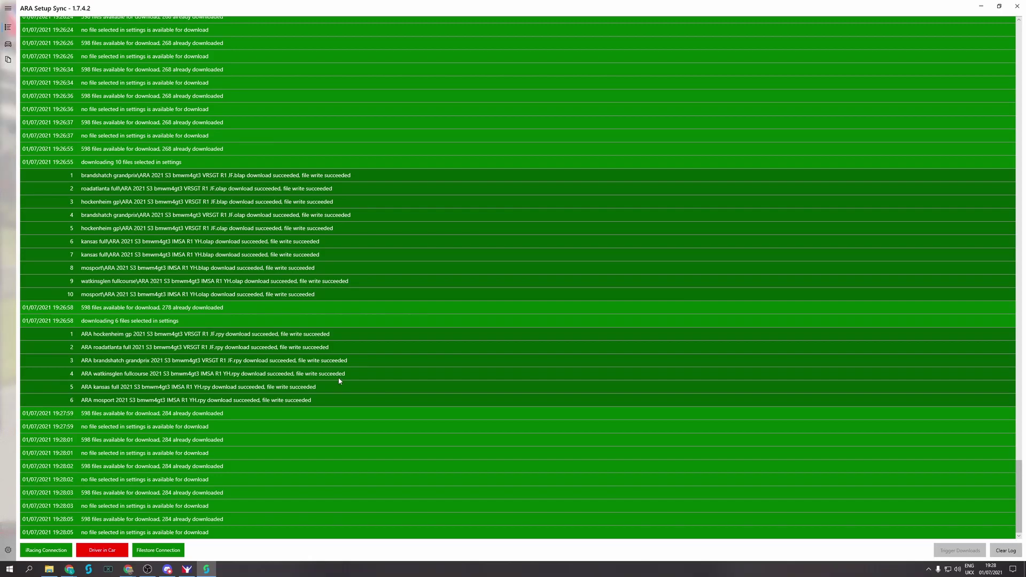
drag(1016, 484, 995, 489)
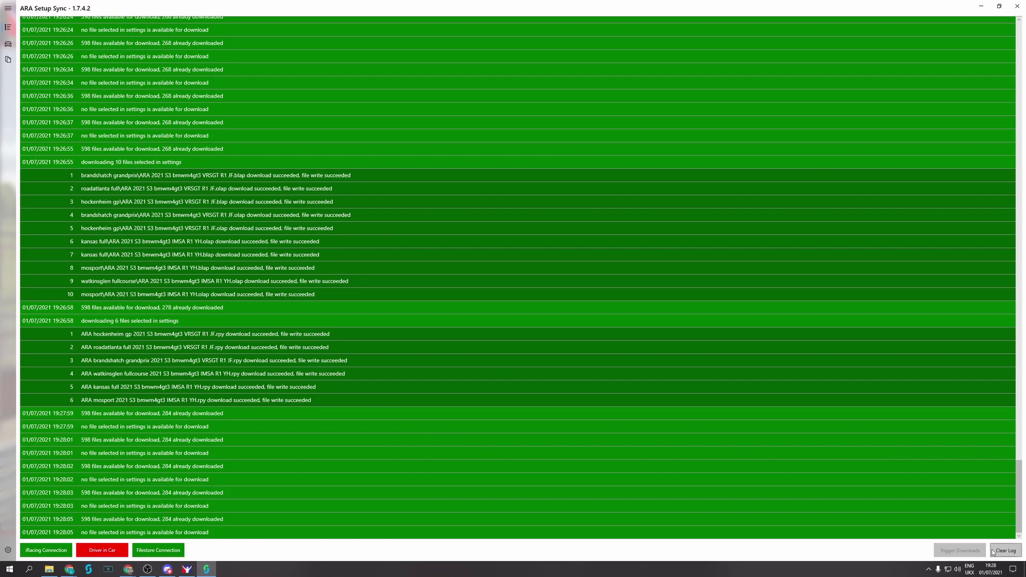
scroll(178, 290, up, 2)
scroll(178, 320, down, 3)
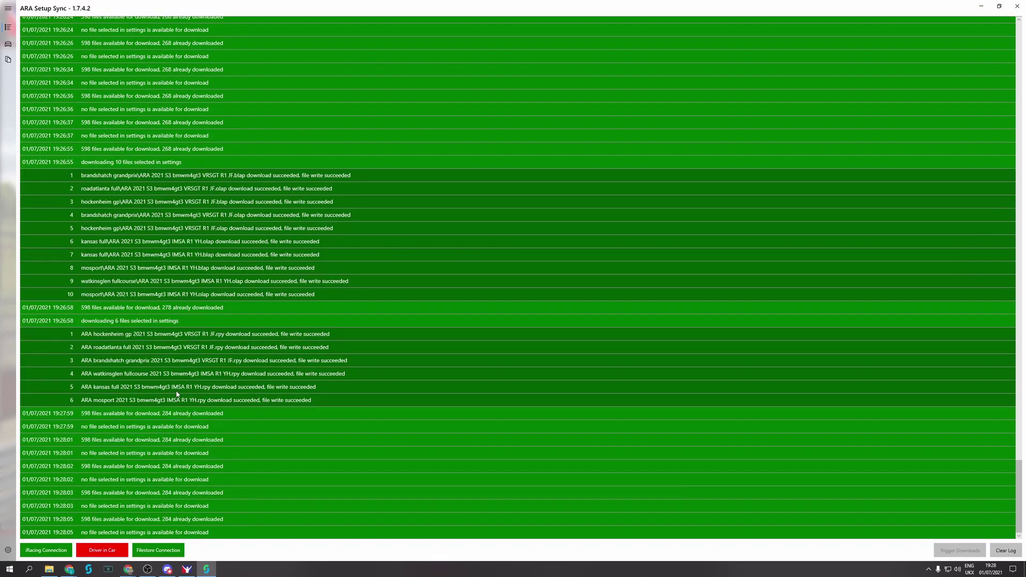
click(1006, 551)
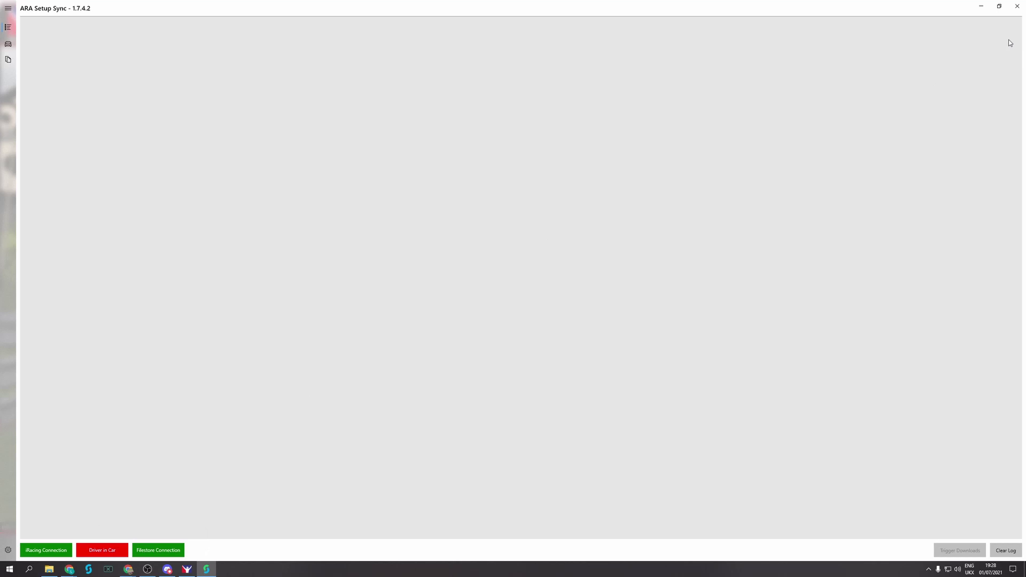
With the driver in the iRacing car, trigger the downloads manually and restore ARA Setup Sync to a smaller floating window.
click(980, 6)
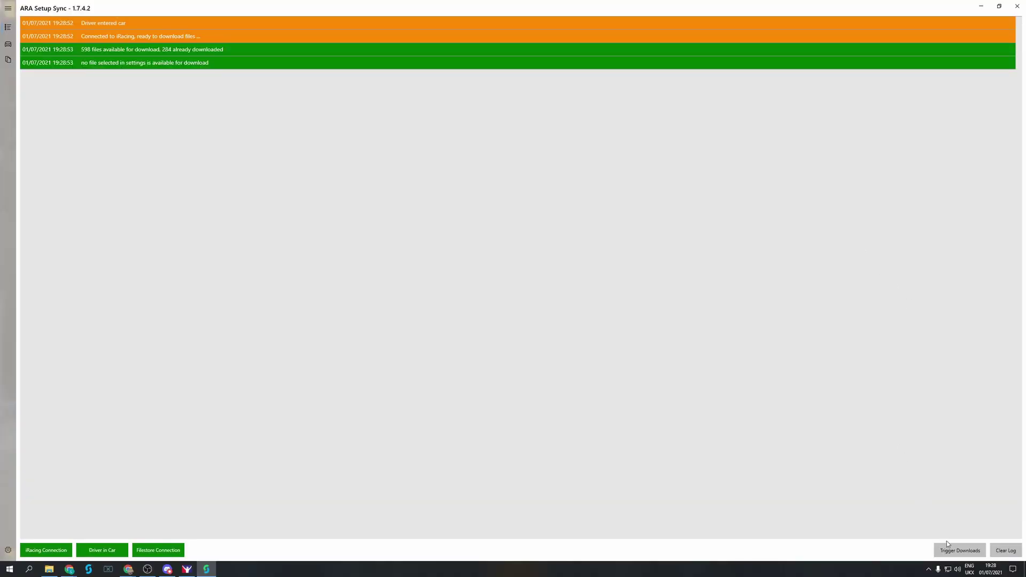
click(965, 551)
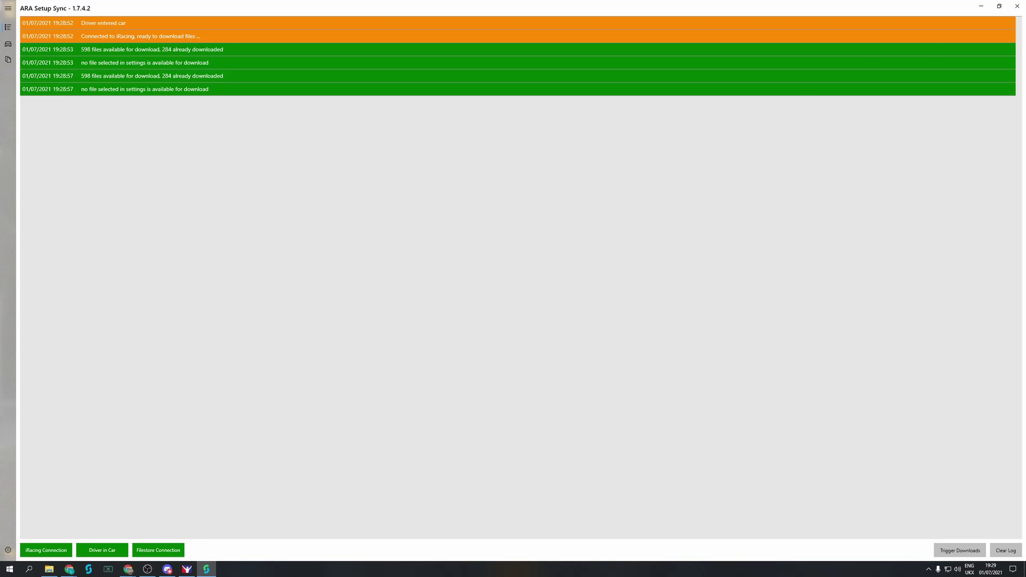
click(998, 5)
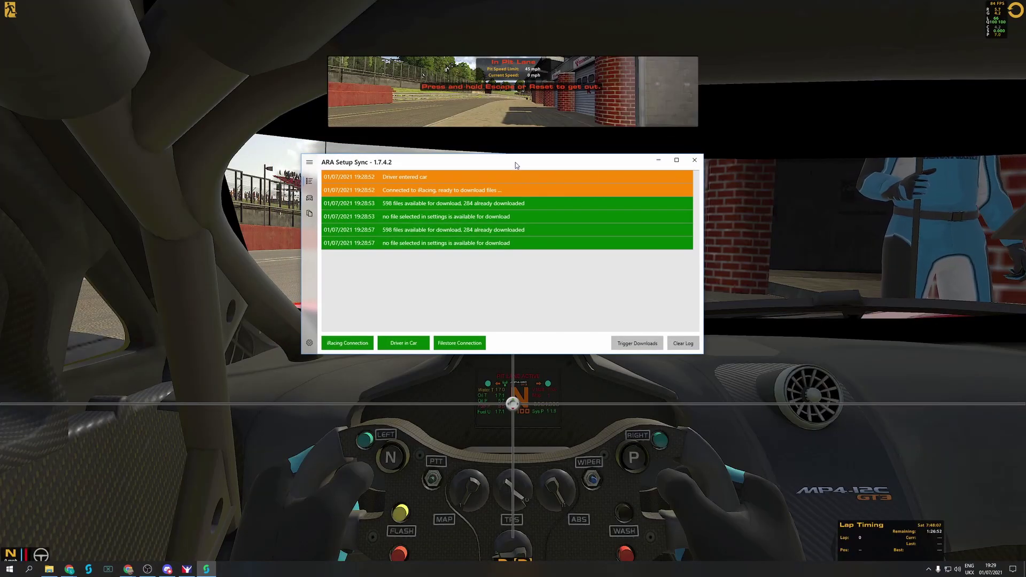
drag(515, 165, 519, 161)
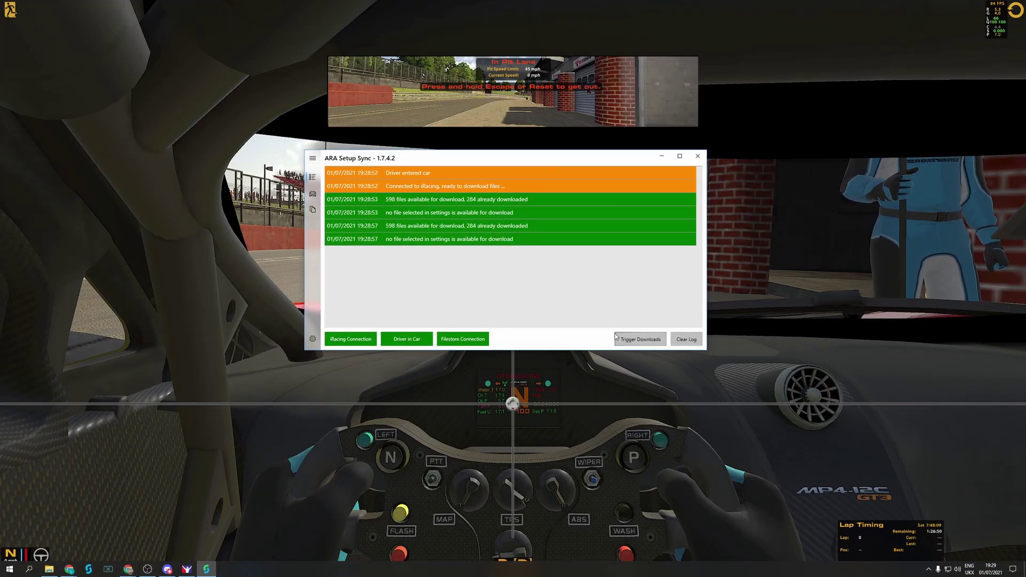